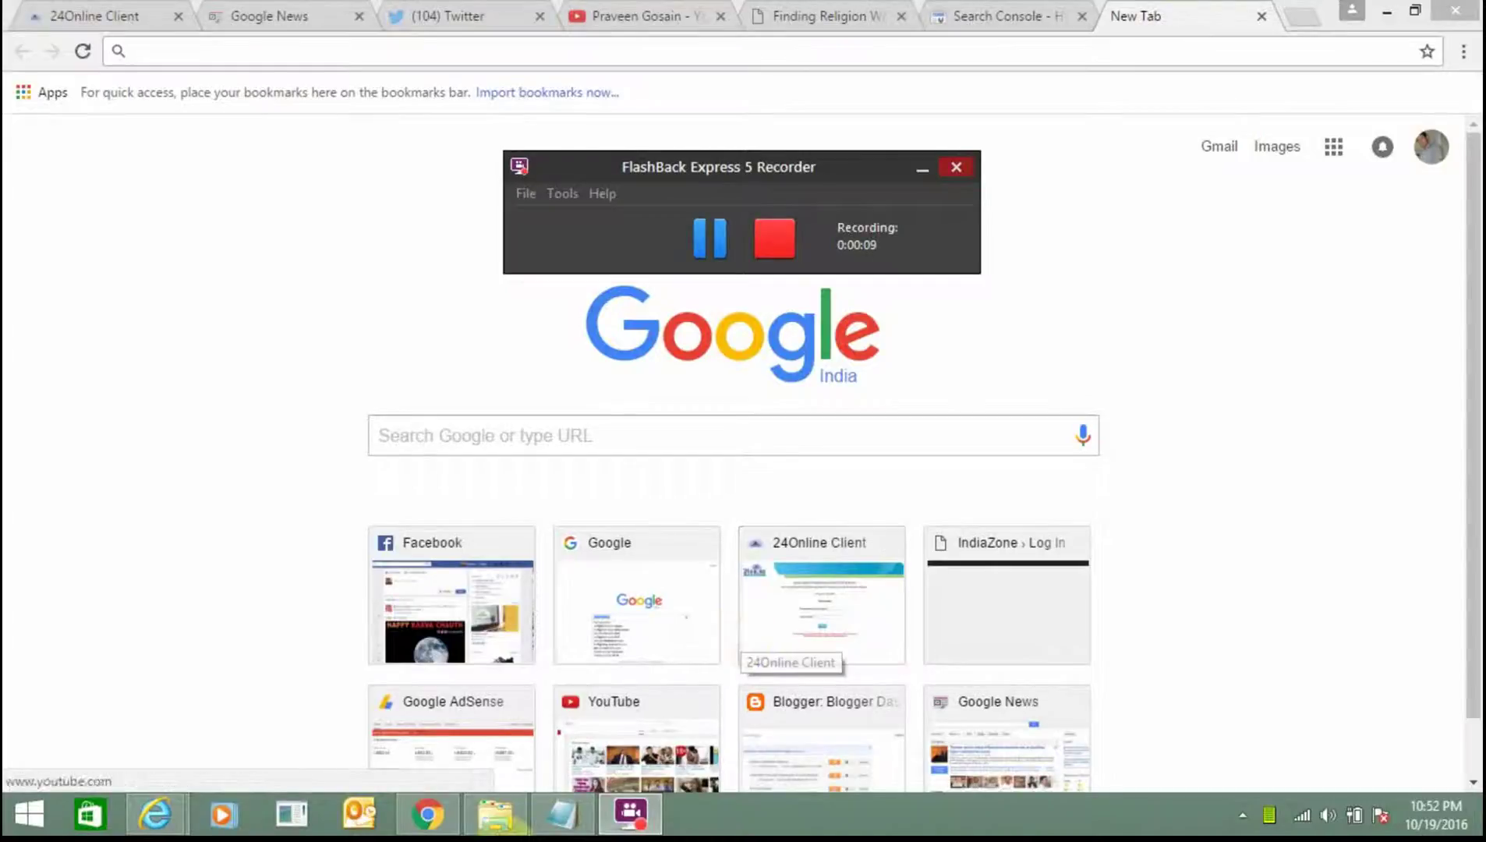
Step: Search Google for 'analytics' to find the Google Analytics Solutions site
{"action": "left_click", "coordinate": [674, 452]}
{"action": "type", "text": "a"}
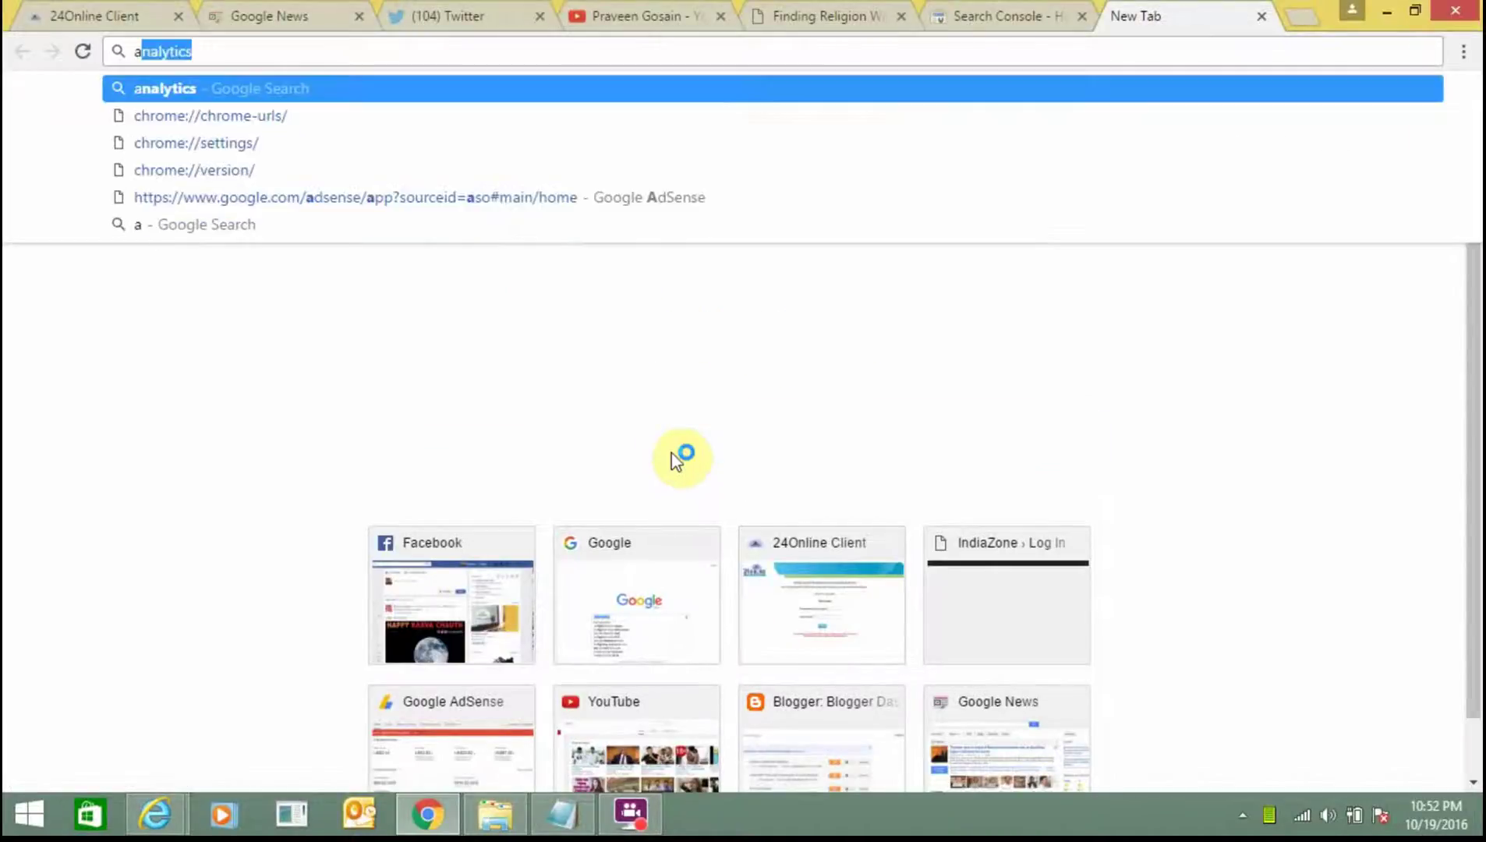
{"action": "type", "text": "n"}
{"action": "key", "text": "Return"}
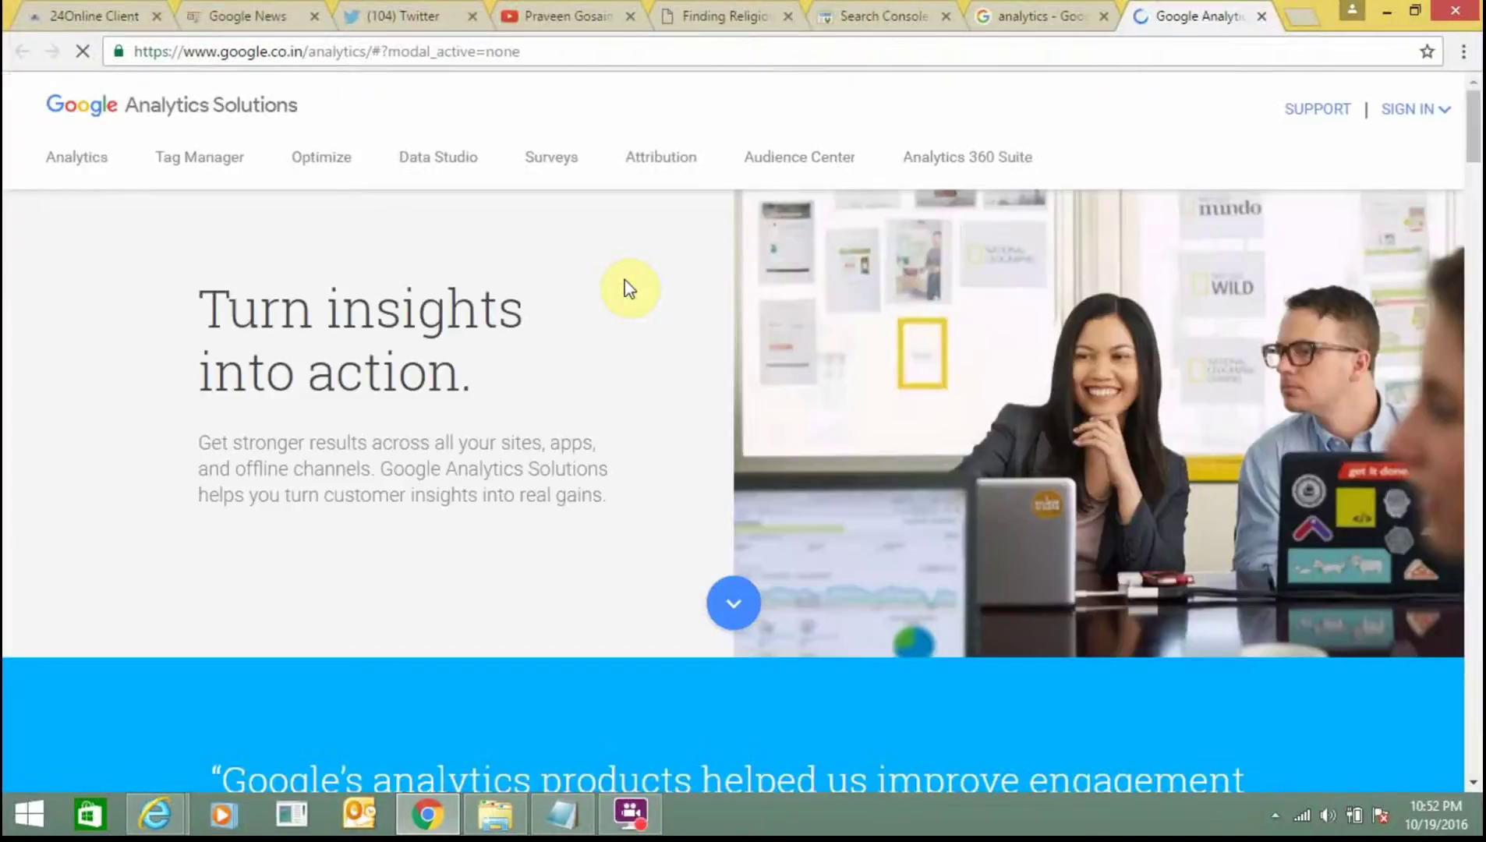
Step: Sign in to Google Analytics and scroll the Accounts home list down to Money India
{"action": "left_click", "coordinate": [1432, 111]}
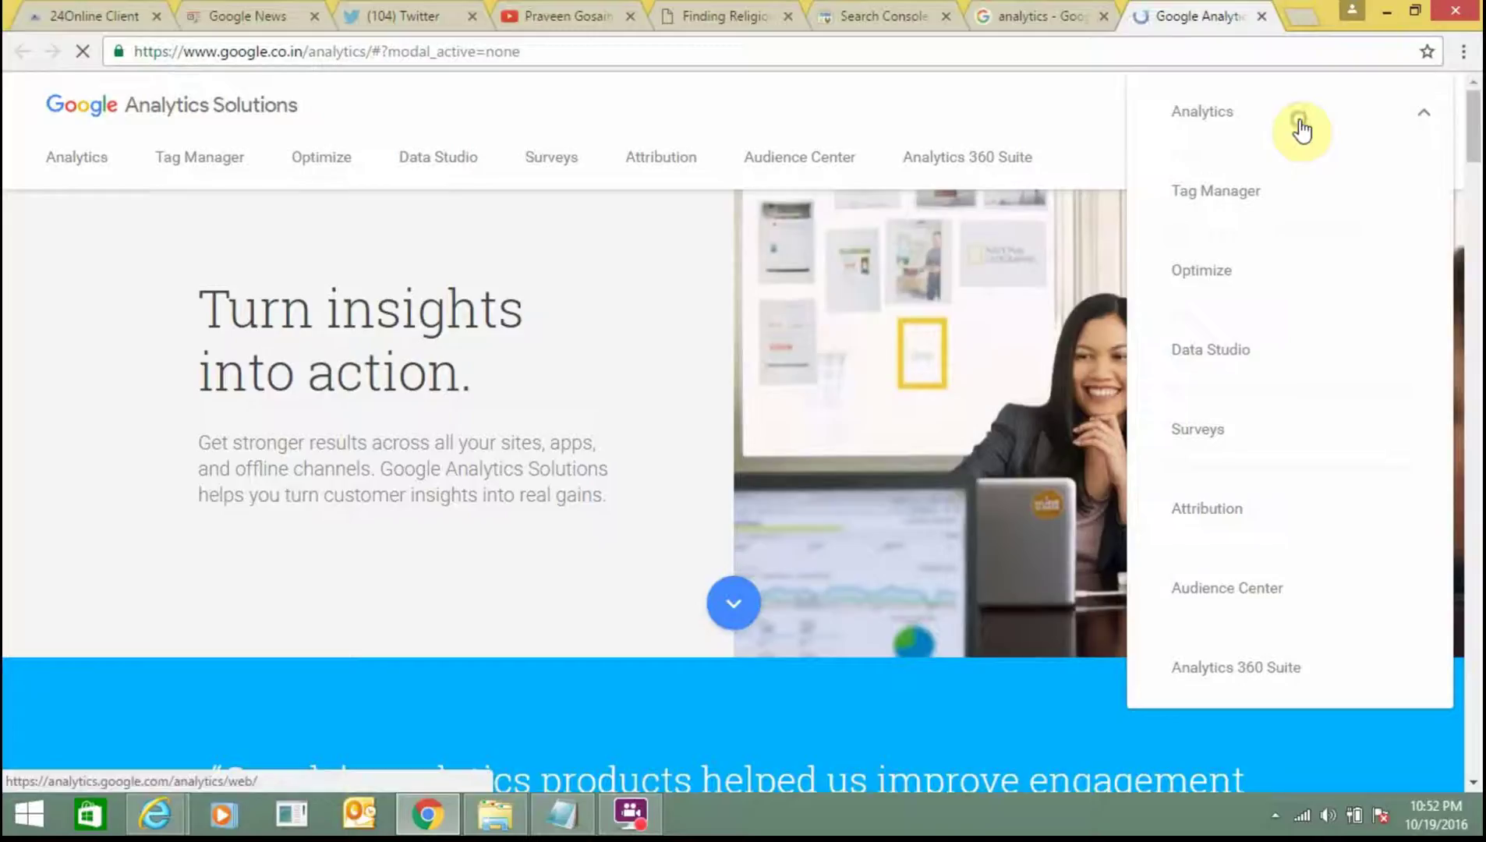
{"action": "left_click", "coordinate": [1301, 129]}
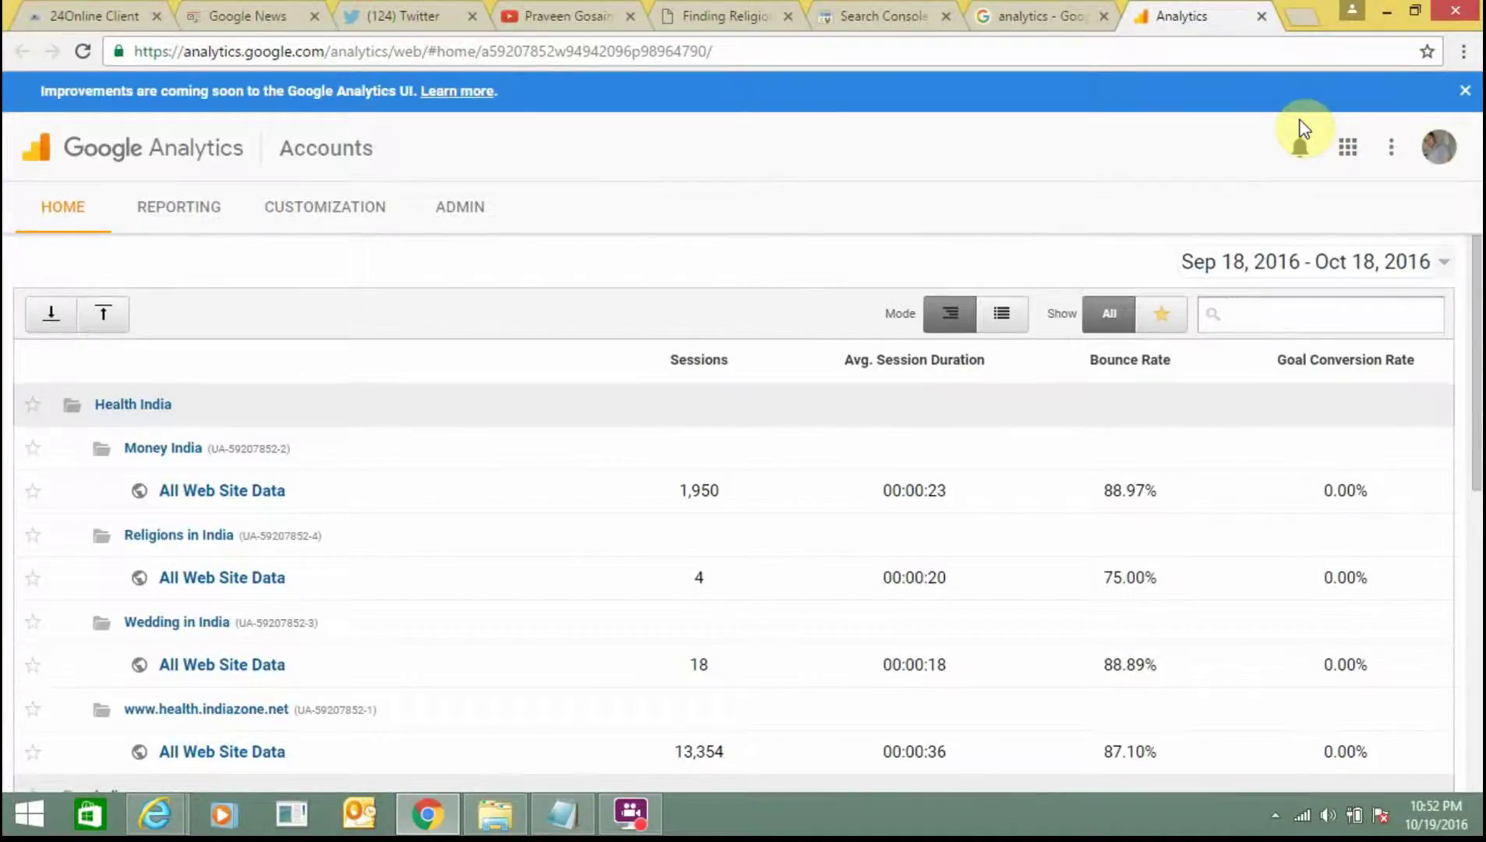
{"action": "mouse_move", "coordinate": [1479, 304]}
{"action": "left_mouse_down"}
{"action": "mouse_move", "coordinate": [1478, 427]}
{"action": "mouse_move", "coordinate": [1479, 305]}
{"action": "left_mouse_up"}
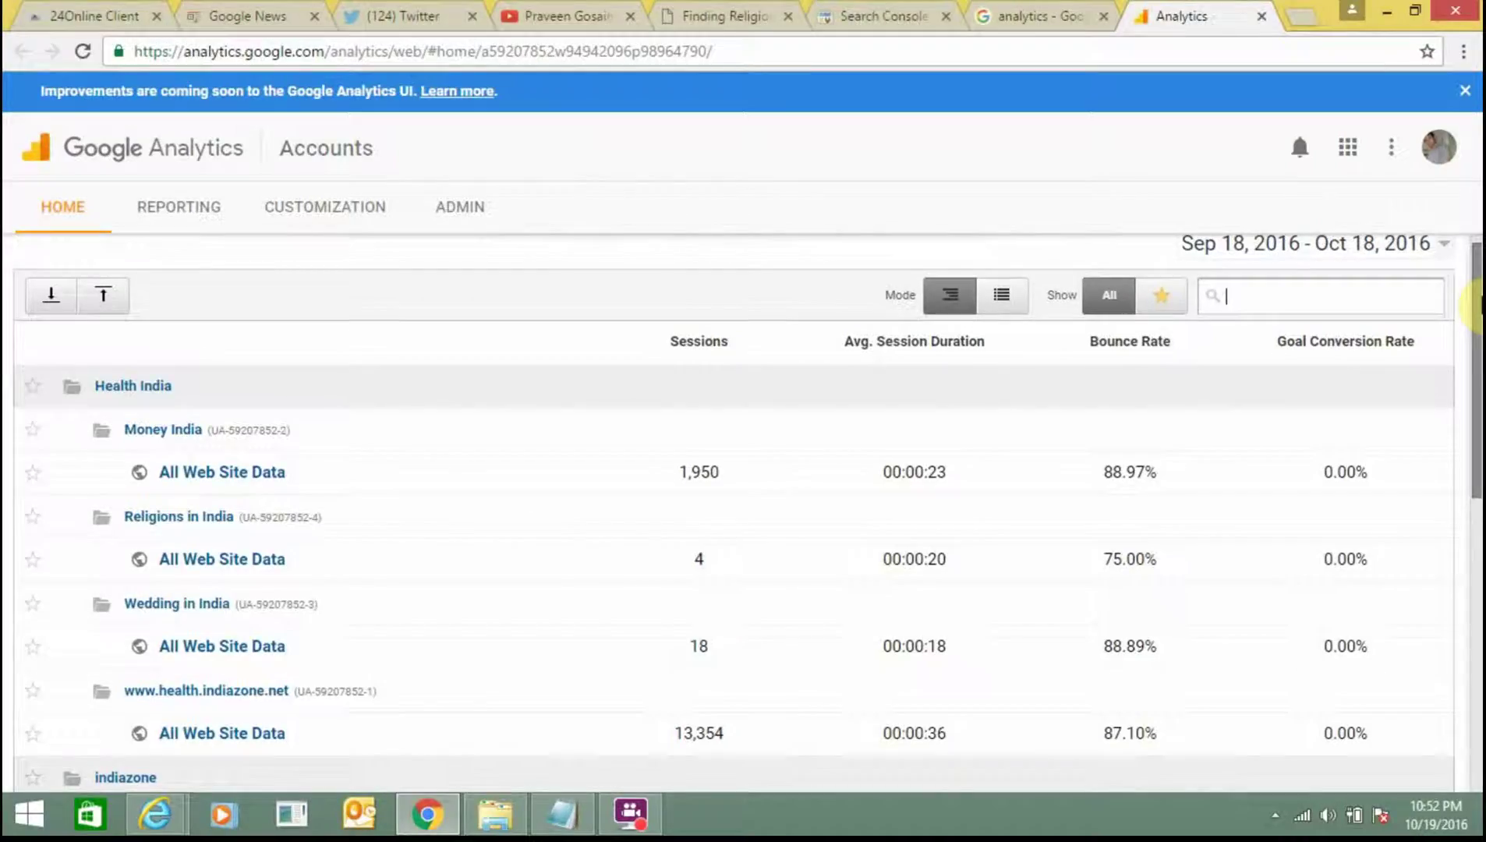
{"action": "left_click_drag", "start_coordinate": [1479, 306], "coordinate": [1478, 320]}
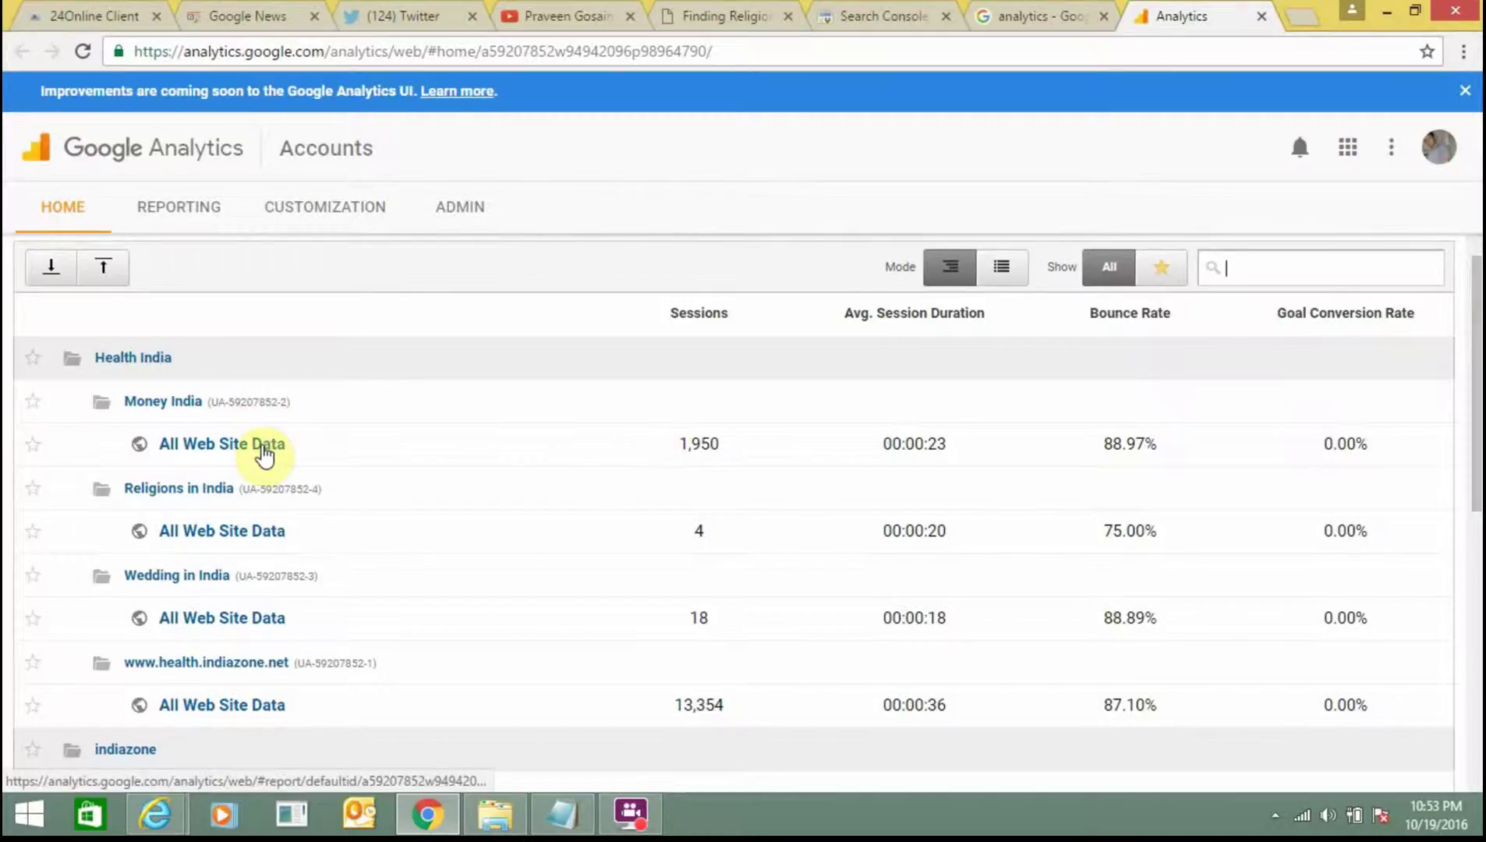
Step: Open Money India's All Web Site Data reports and show the Link Analytics and Search Console notification
{"action": "left_click", "coordinate": [263, 450]}
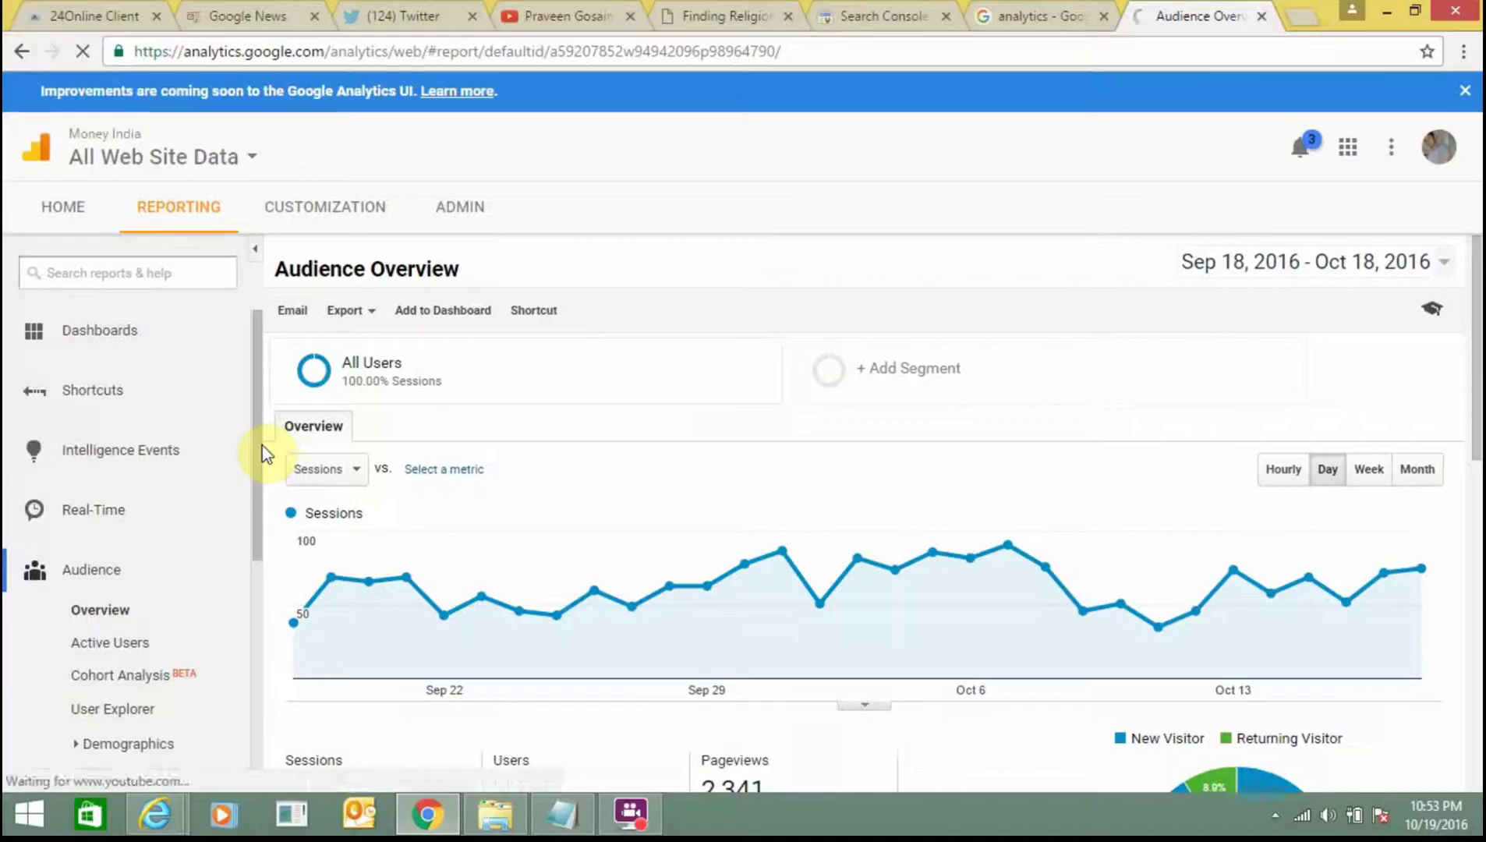
{"action": "left_click", "coordinate": [1316, 160]}
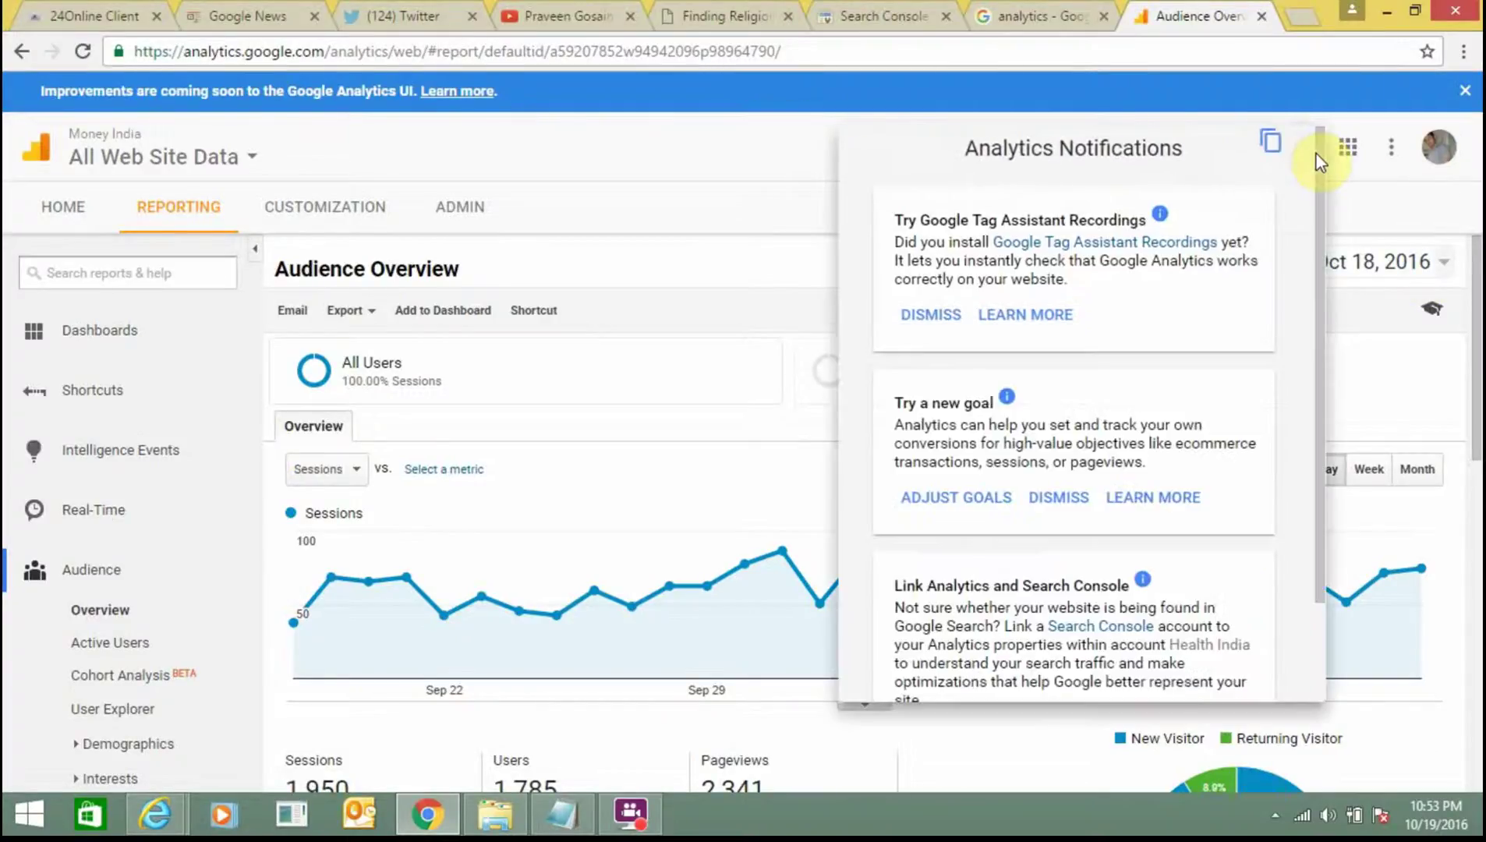
{"action": "left_click", "coordinate": [1316, 336]}
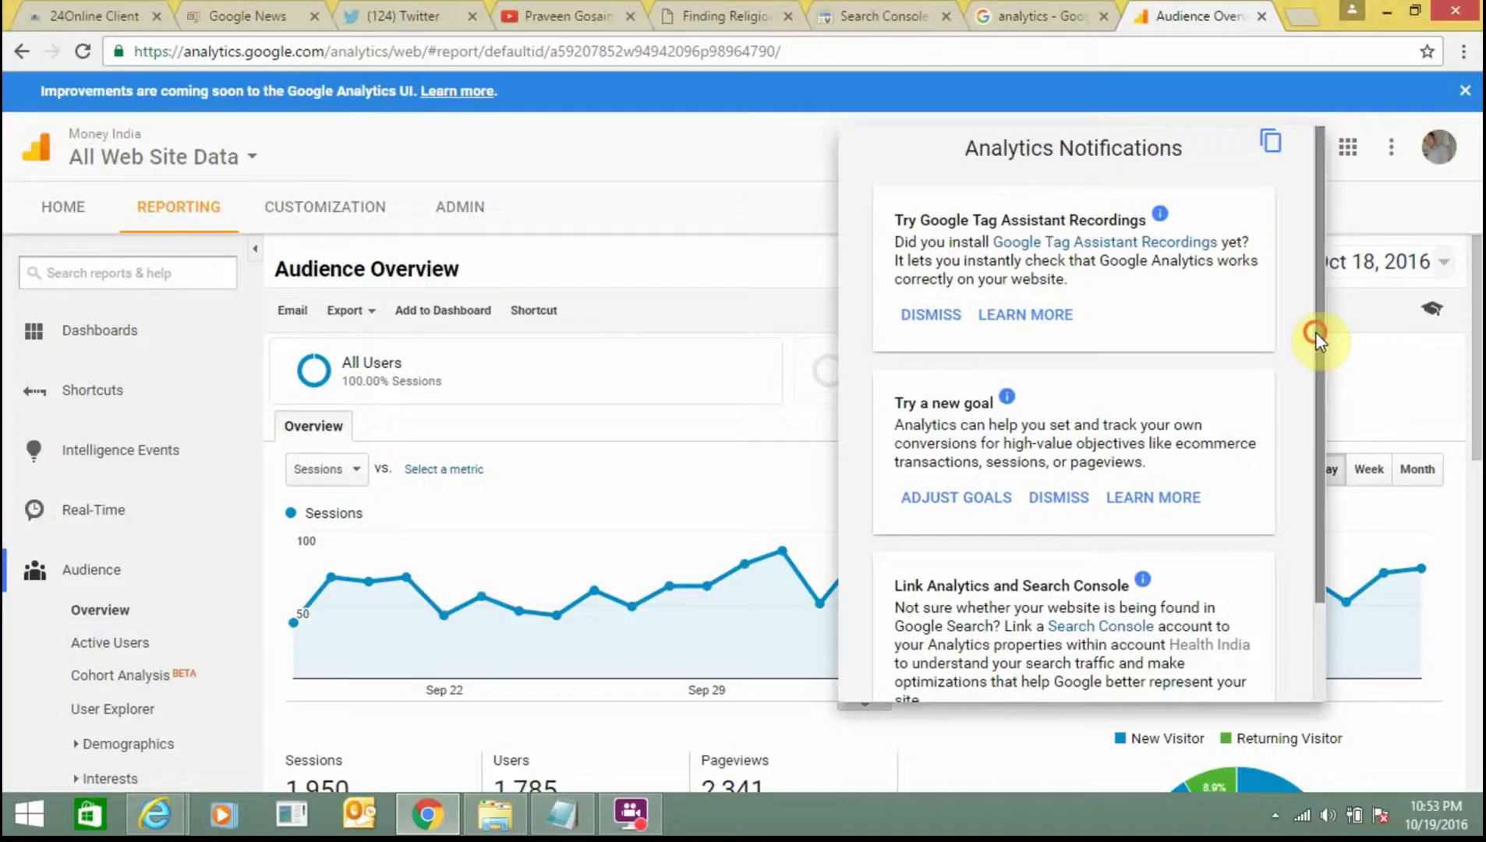
{"action": "left_click_drag", "start_coordinate": [1316, 336], "coordinate": [1310, 524]}
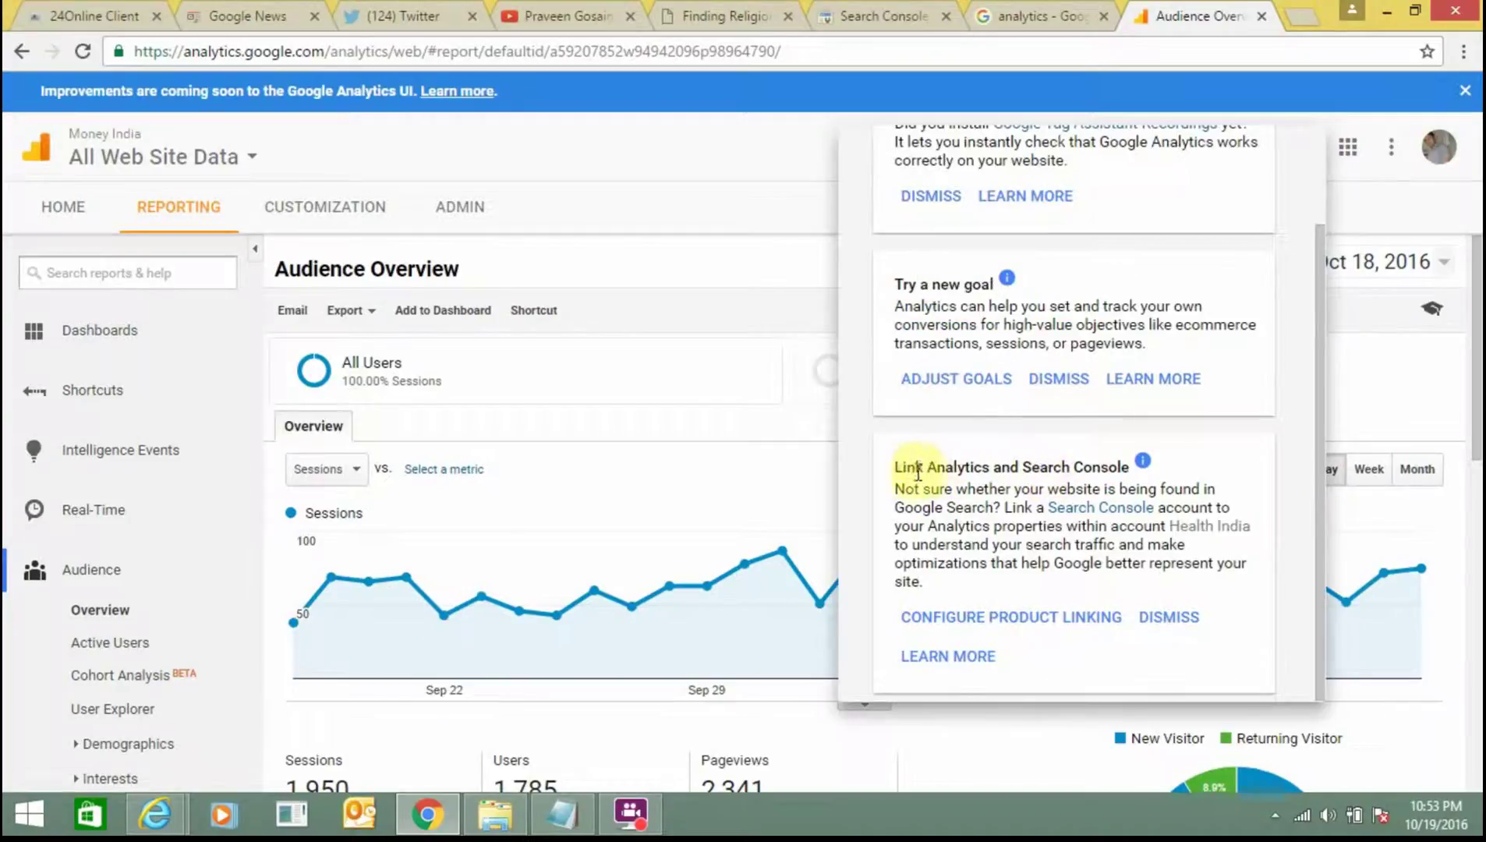
{"action": "left_click_drag", "start_coordinate": [907, 468], "coordinate": [1108, 468]}
{"action": "left_click", "coordinate": [1001, 567]}
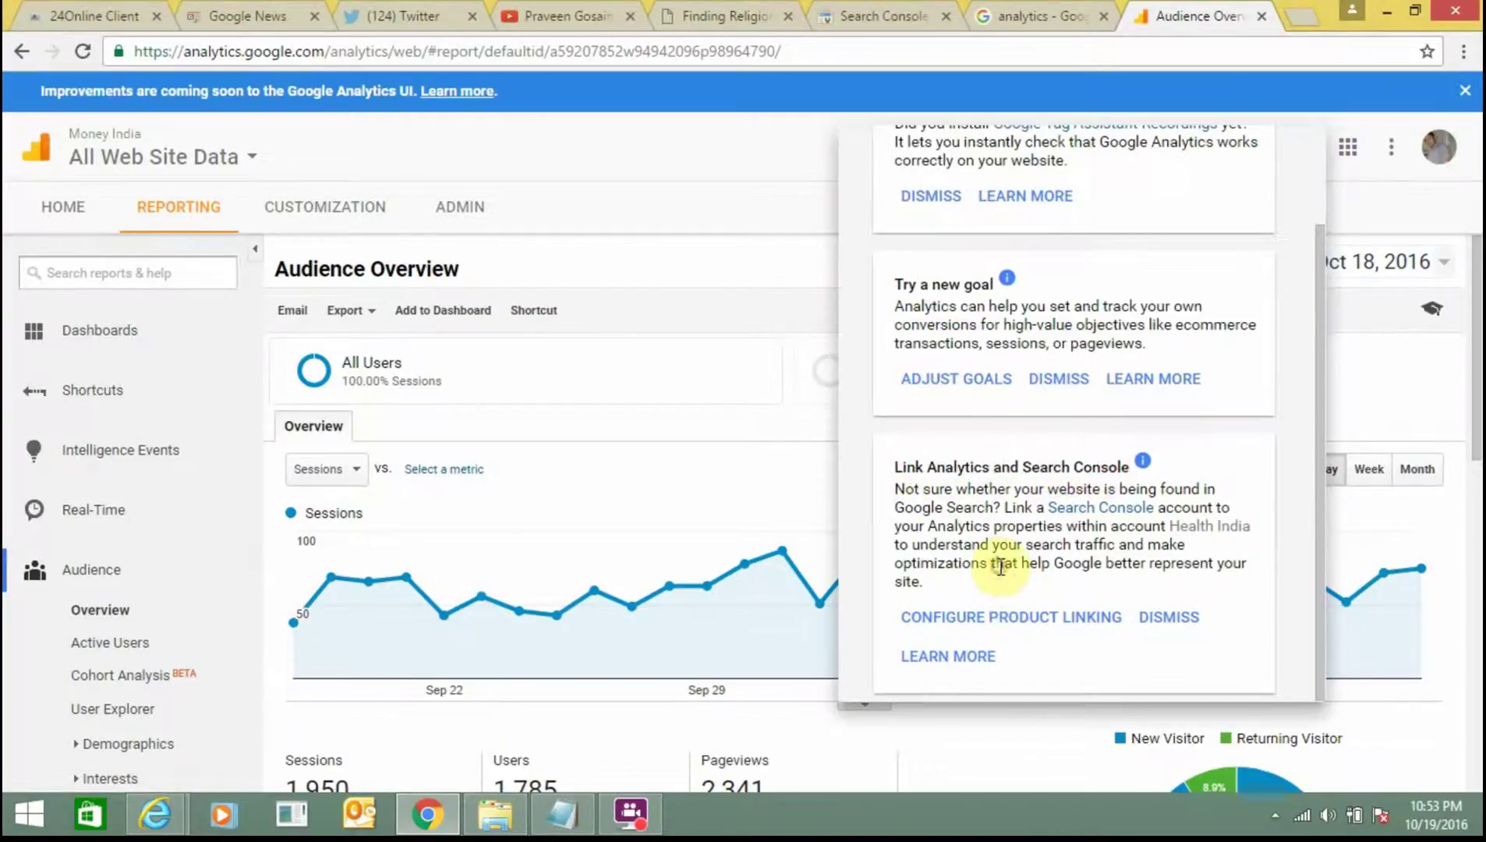
Step: Go to the Product Linking page via CONFIGURE PRODUCT LINKING and choose Link AdSense
{"action": "left_click", "coordinate": [968, 622]}
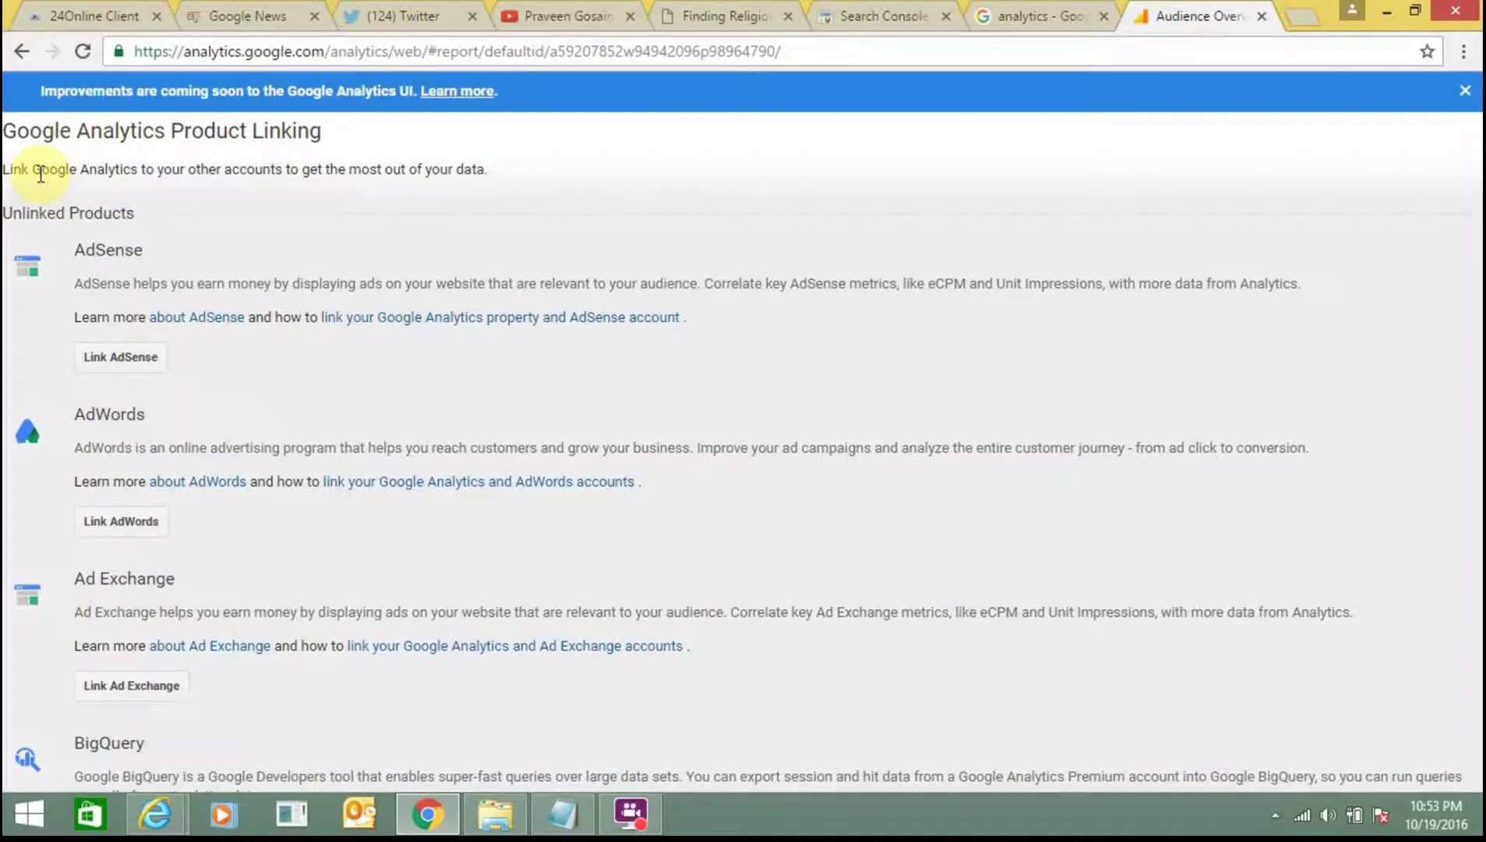
{"action": "left_click_drag", "start_coordinate": [40, 170], "coordinate": [483, 174]}
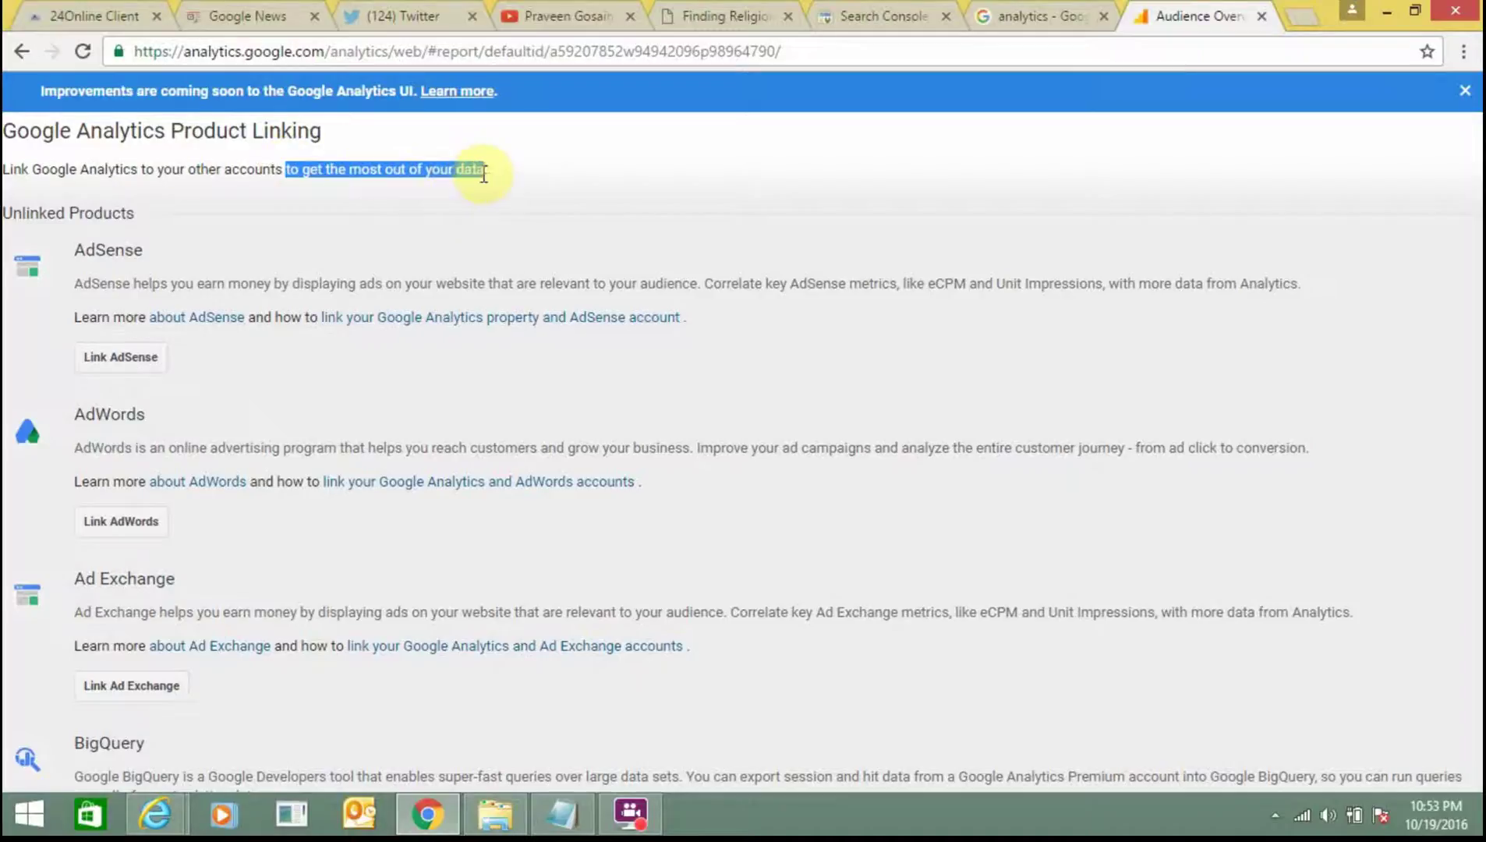
{"action": "left_click", "coordinate": [143, 371]}
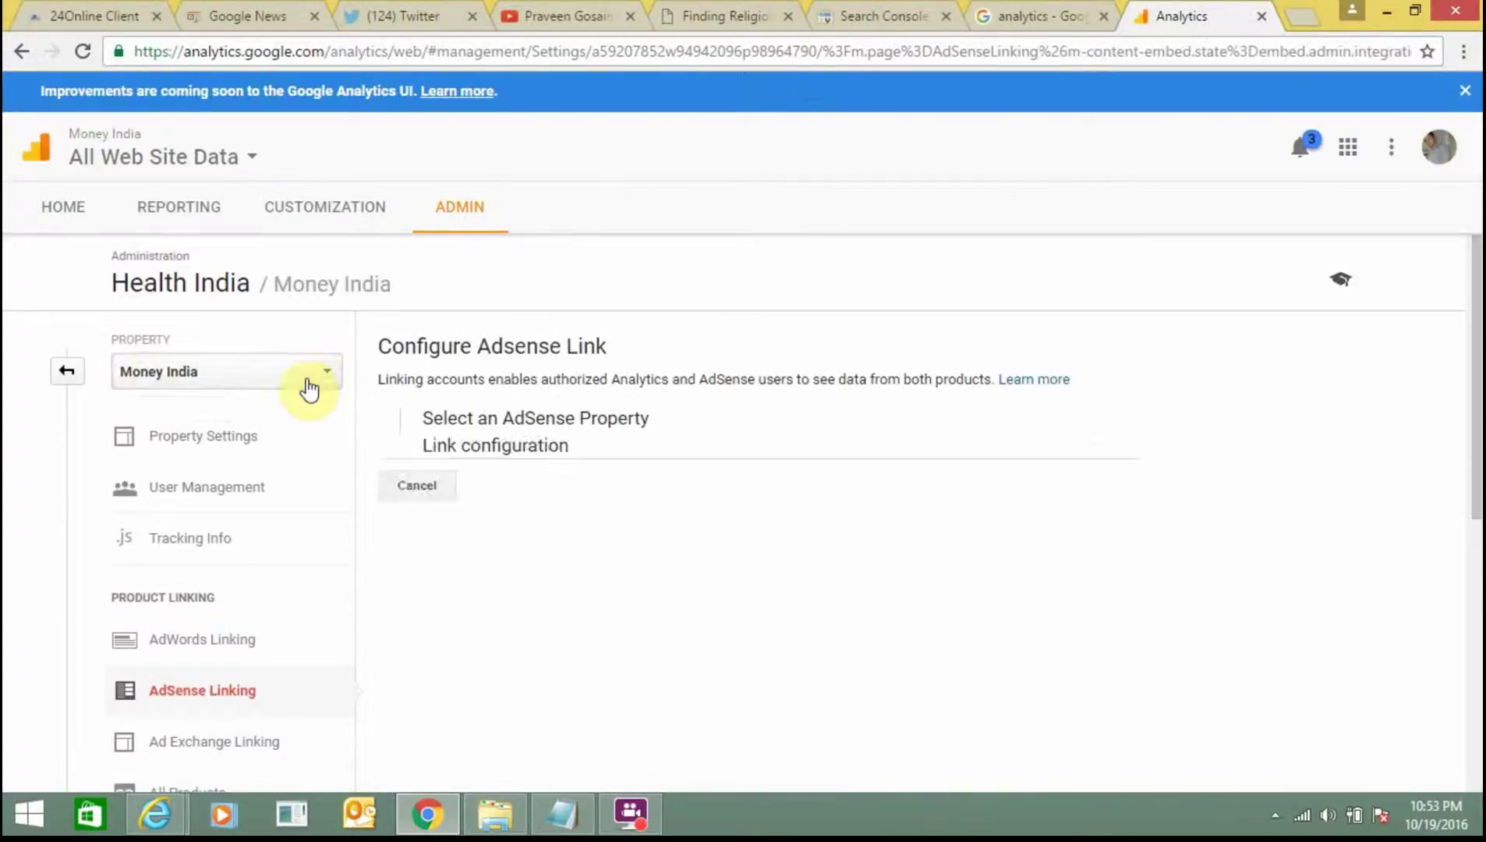
Step: Select the Money India property and the AdSense for Content property, then continue
{"action": "left_click", "coordinate": [309, 387]}
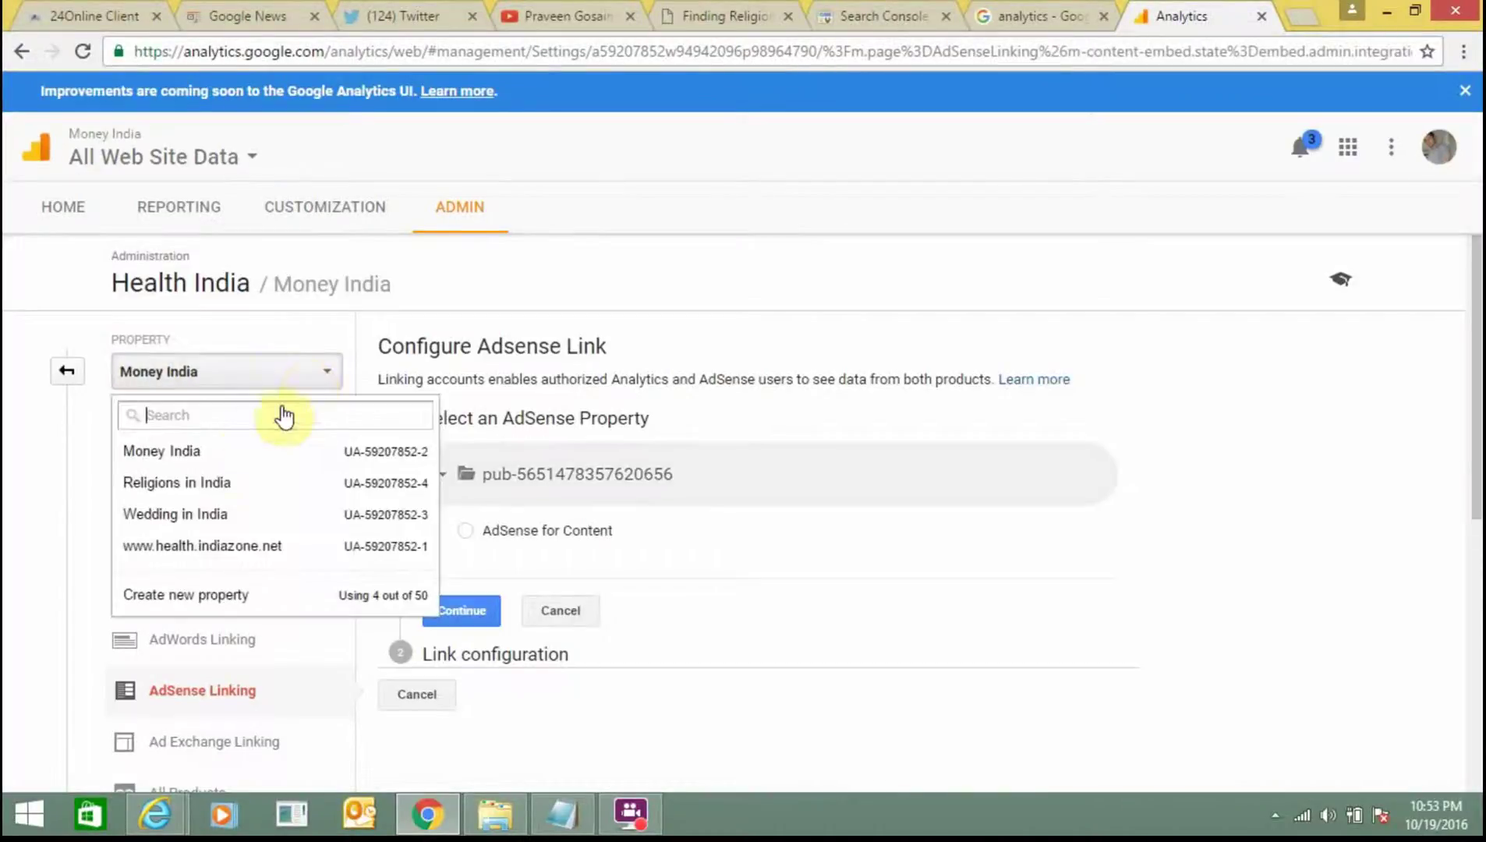
{"action": "left_click", "coordinate": [196, 456]}
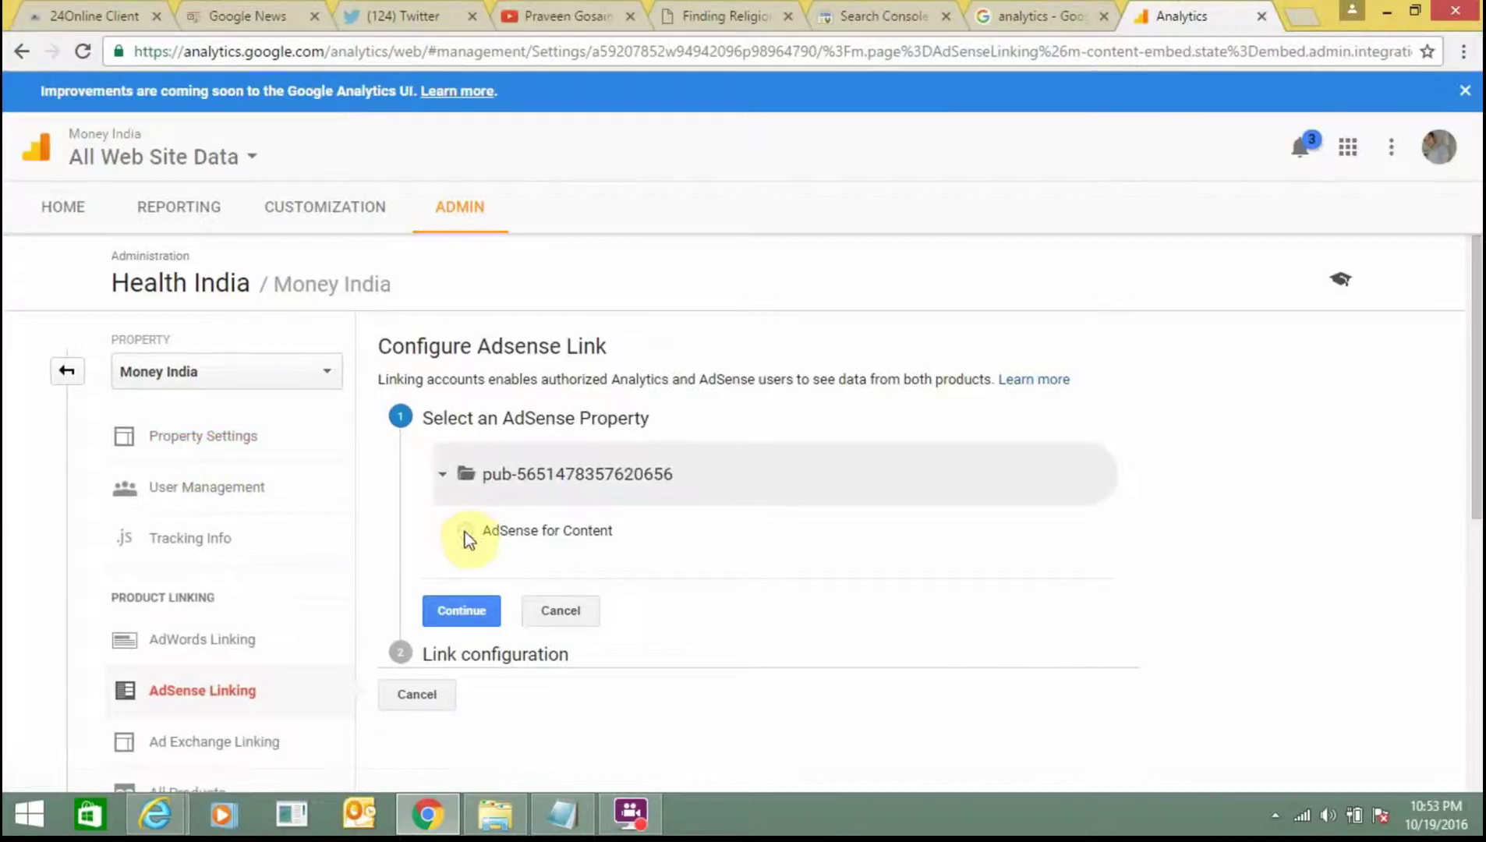
{"action": "left_click", "coordinate": [464, 530]}
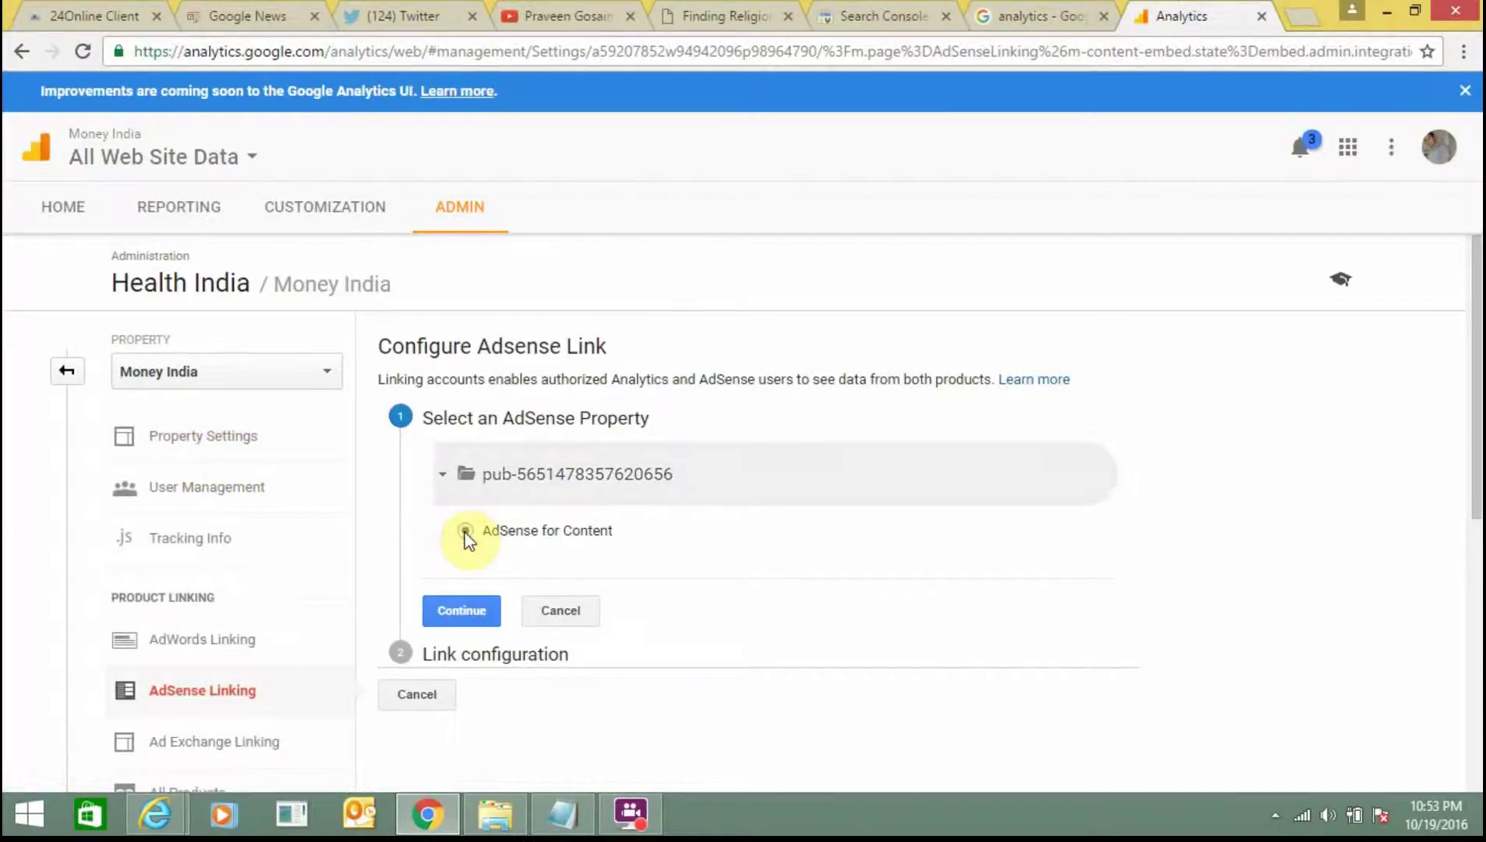
{"action": "left_click", "coordinate": [450, 612]}
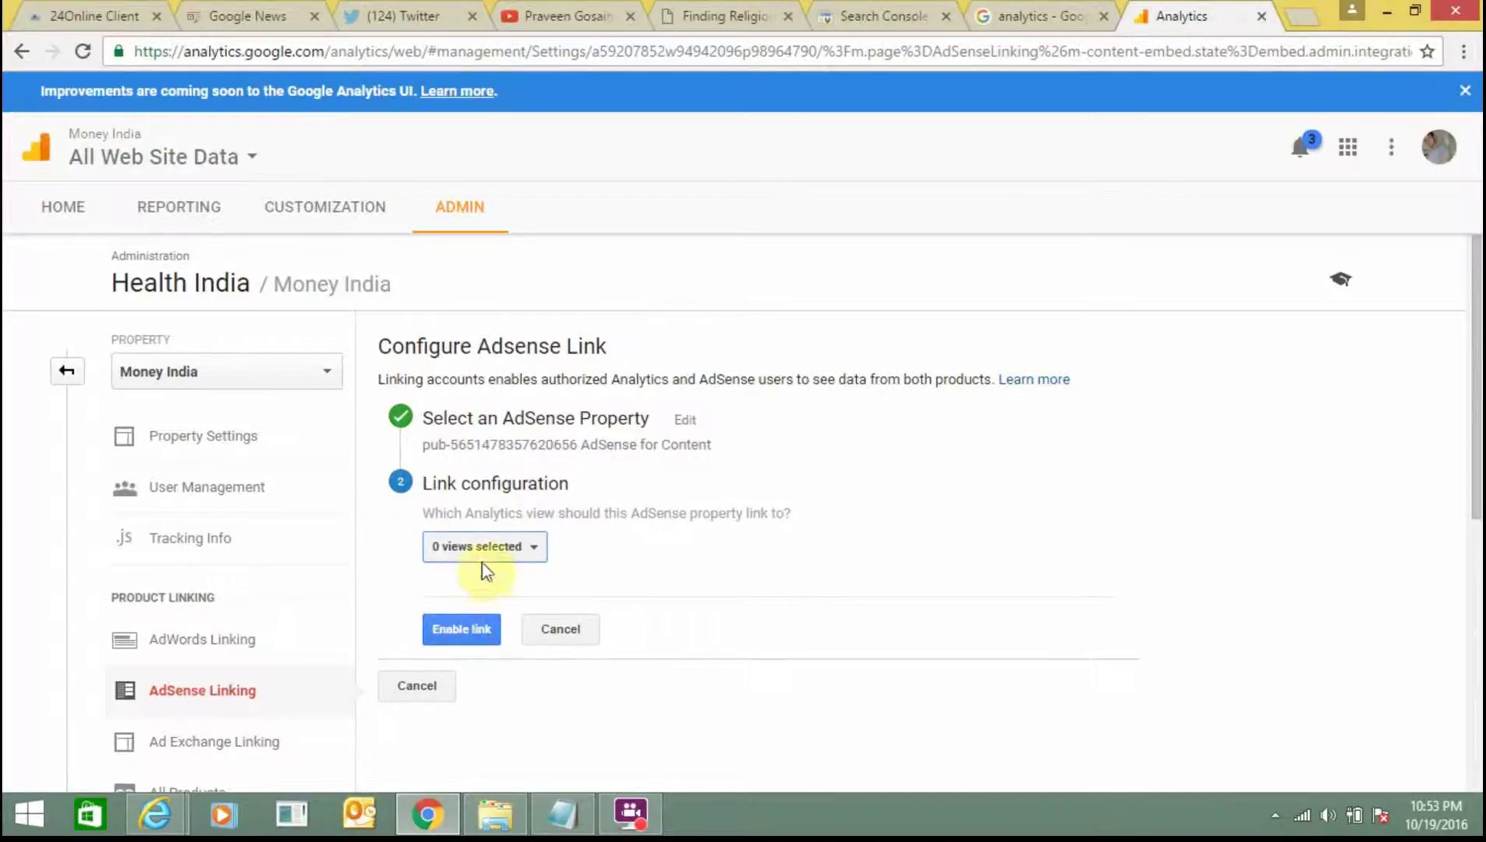
Step: Include the All Web Site Data view and enable the AdSense link
{"action": "left_click", "coordinate": [506, 563]}
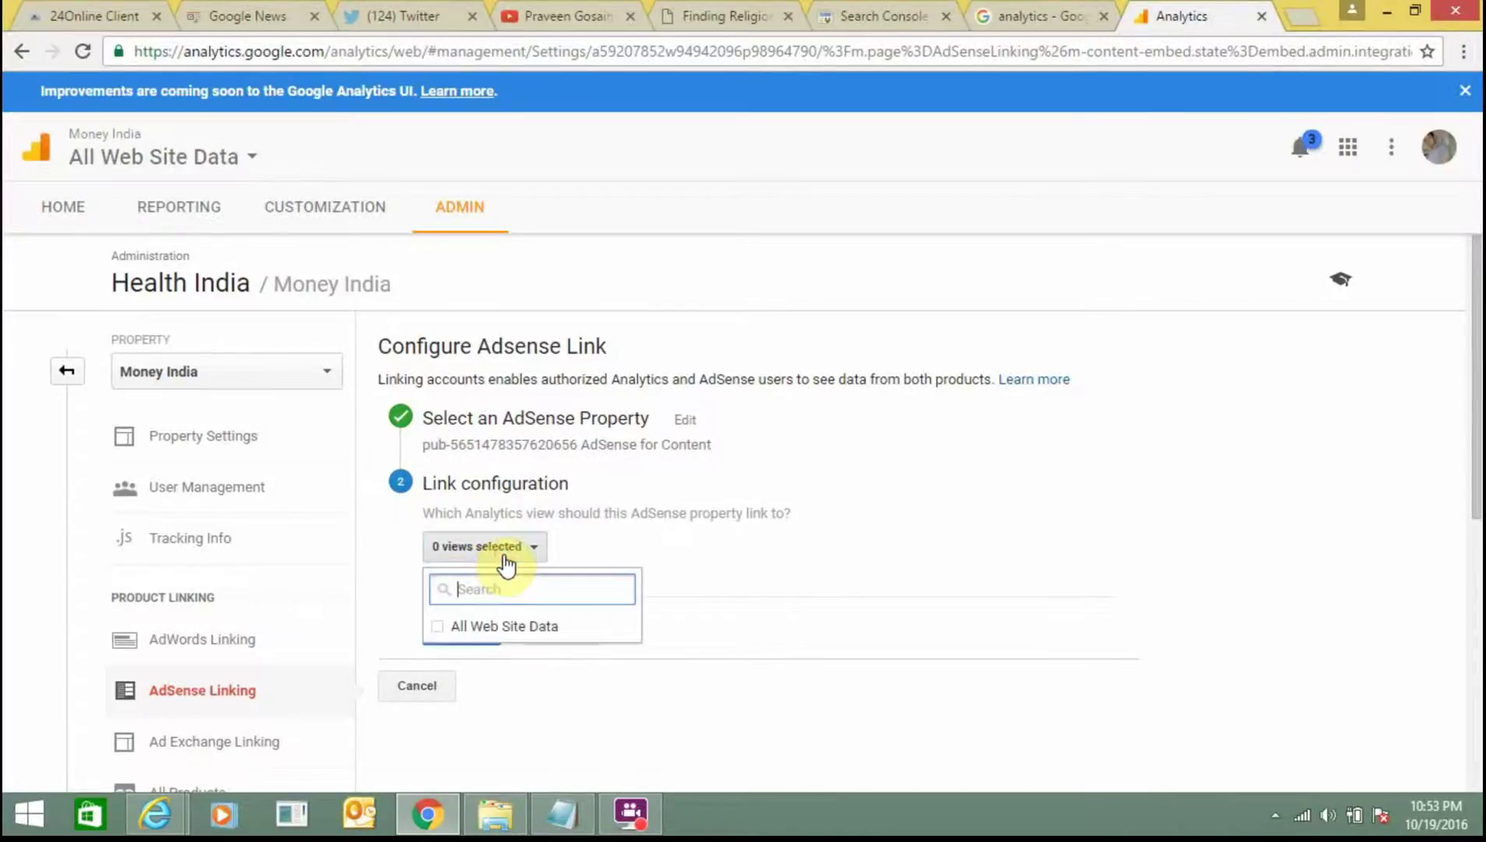
{"action": "left_click", "coordinate": [487, 631]}
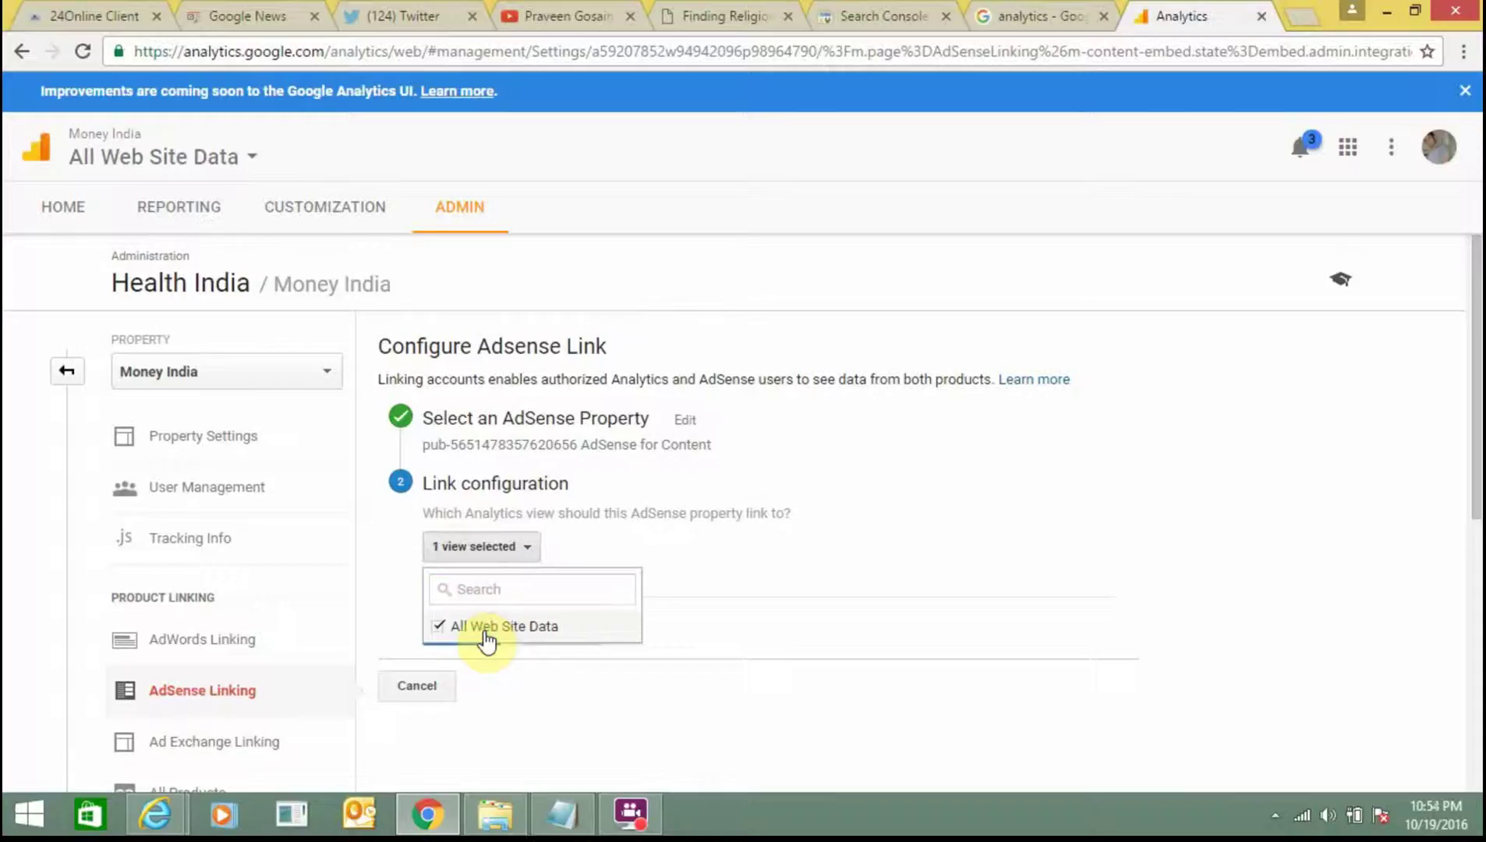
{"action": "left_click", "coordinate": [747, 534]}
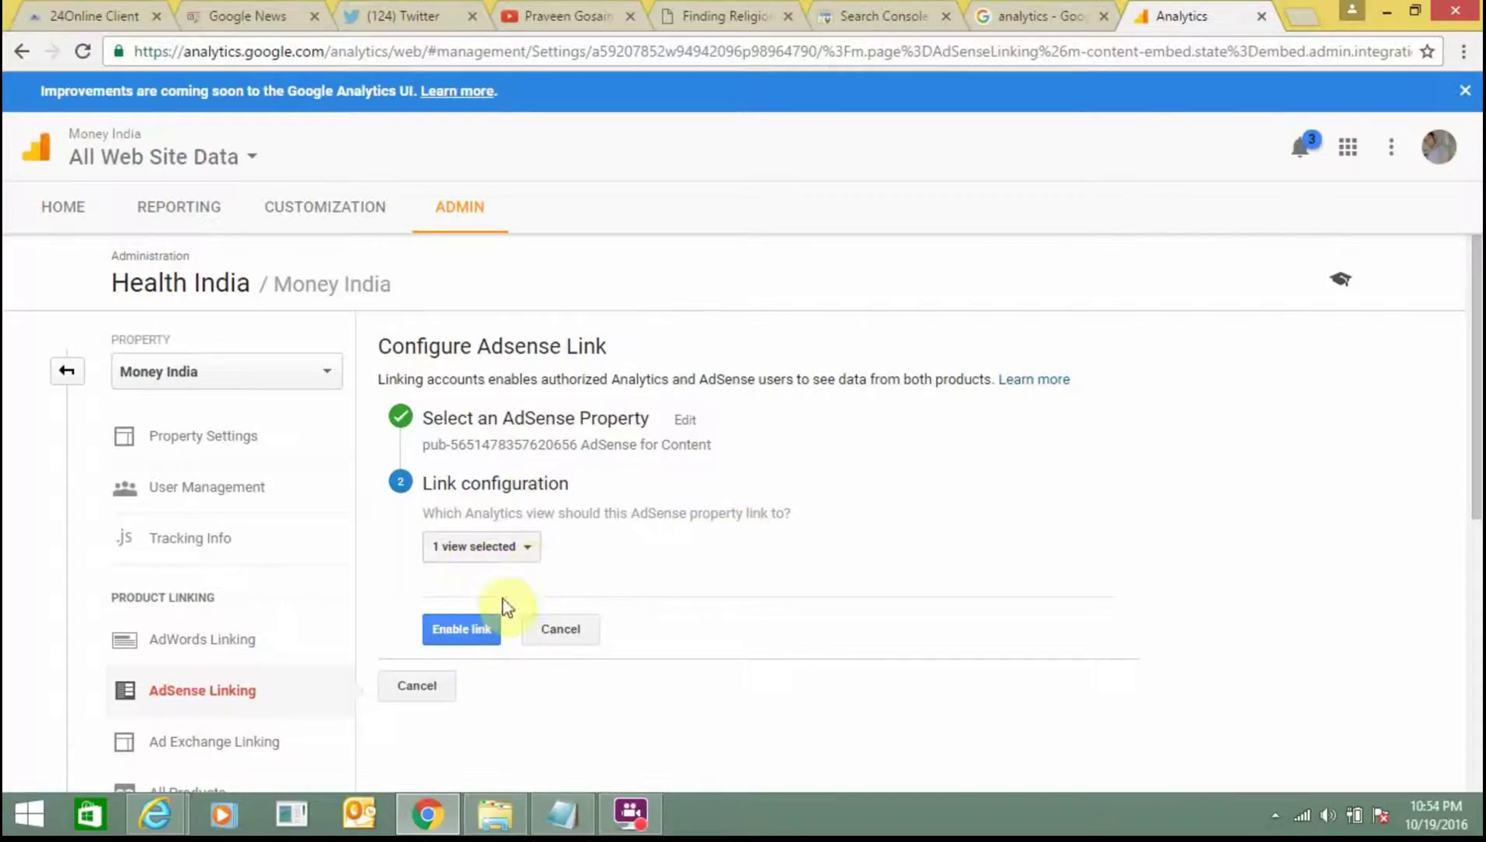
{"action": "left_click", "coordinate": [471, 635]}
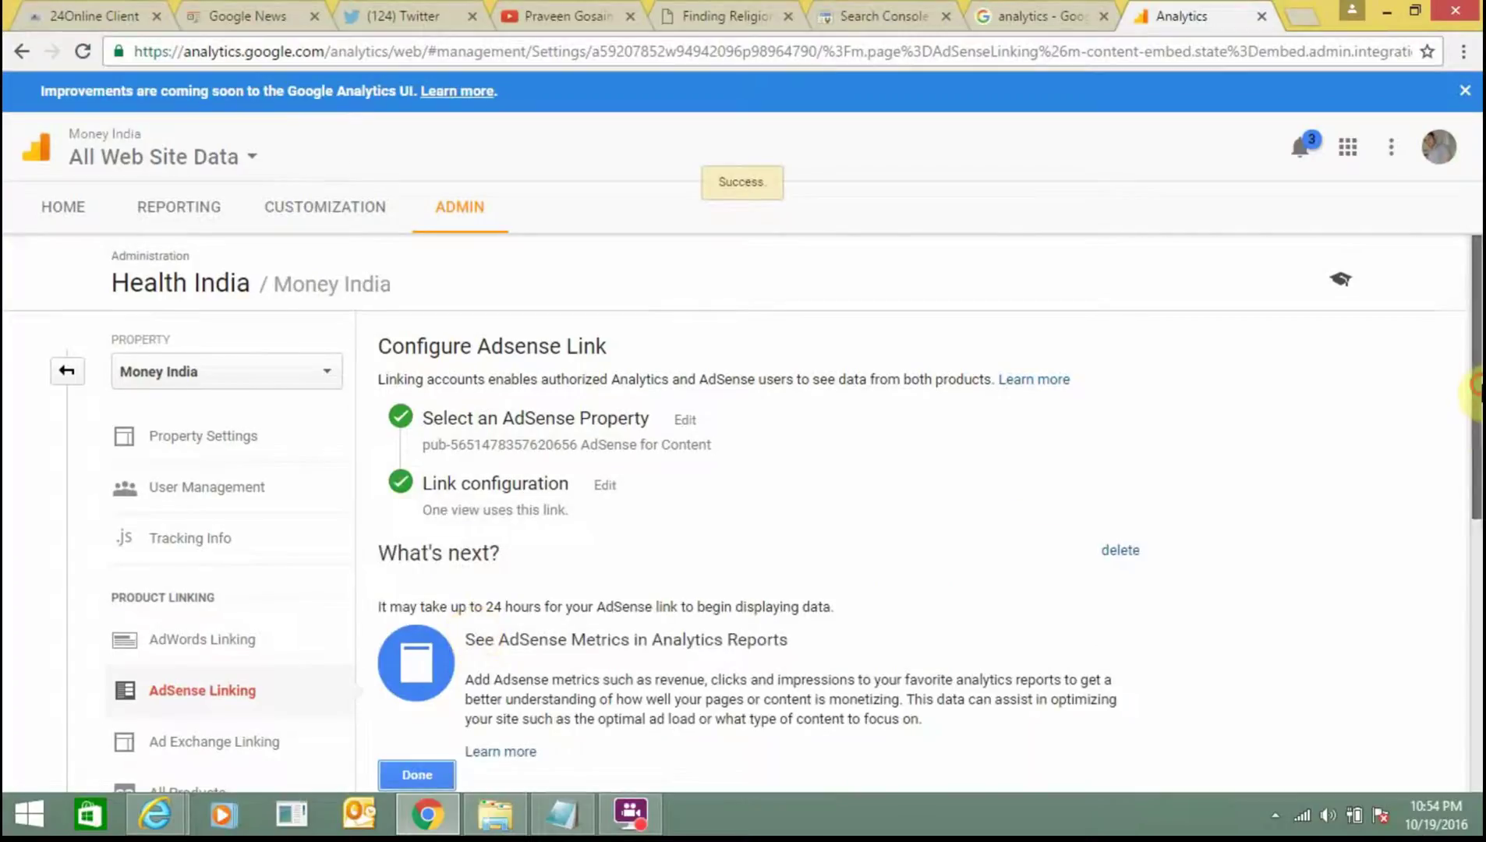
Step: Finish with Done, check AdSense for Content in the AdSense Linking table, then return HOME
{"action": "scroll", "coordinate": [1050, 543], "scroll_direction": "down", "scroll_amount": 1}
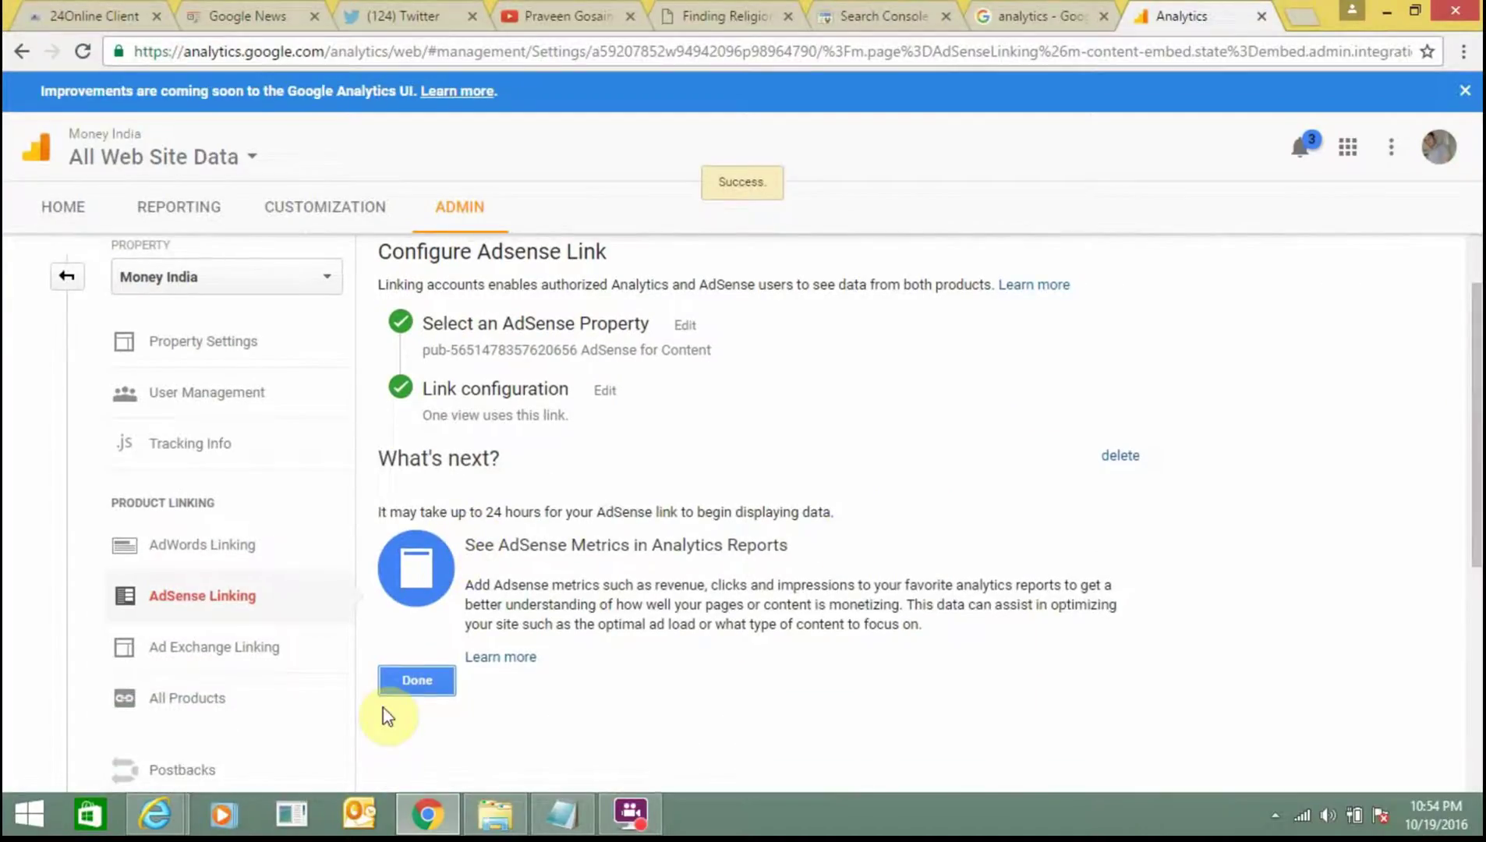
{"action": "left_click_drag", "start_coordinate": [411, 512], "coordinate": [596, 512]}
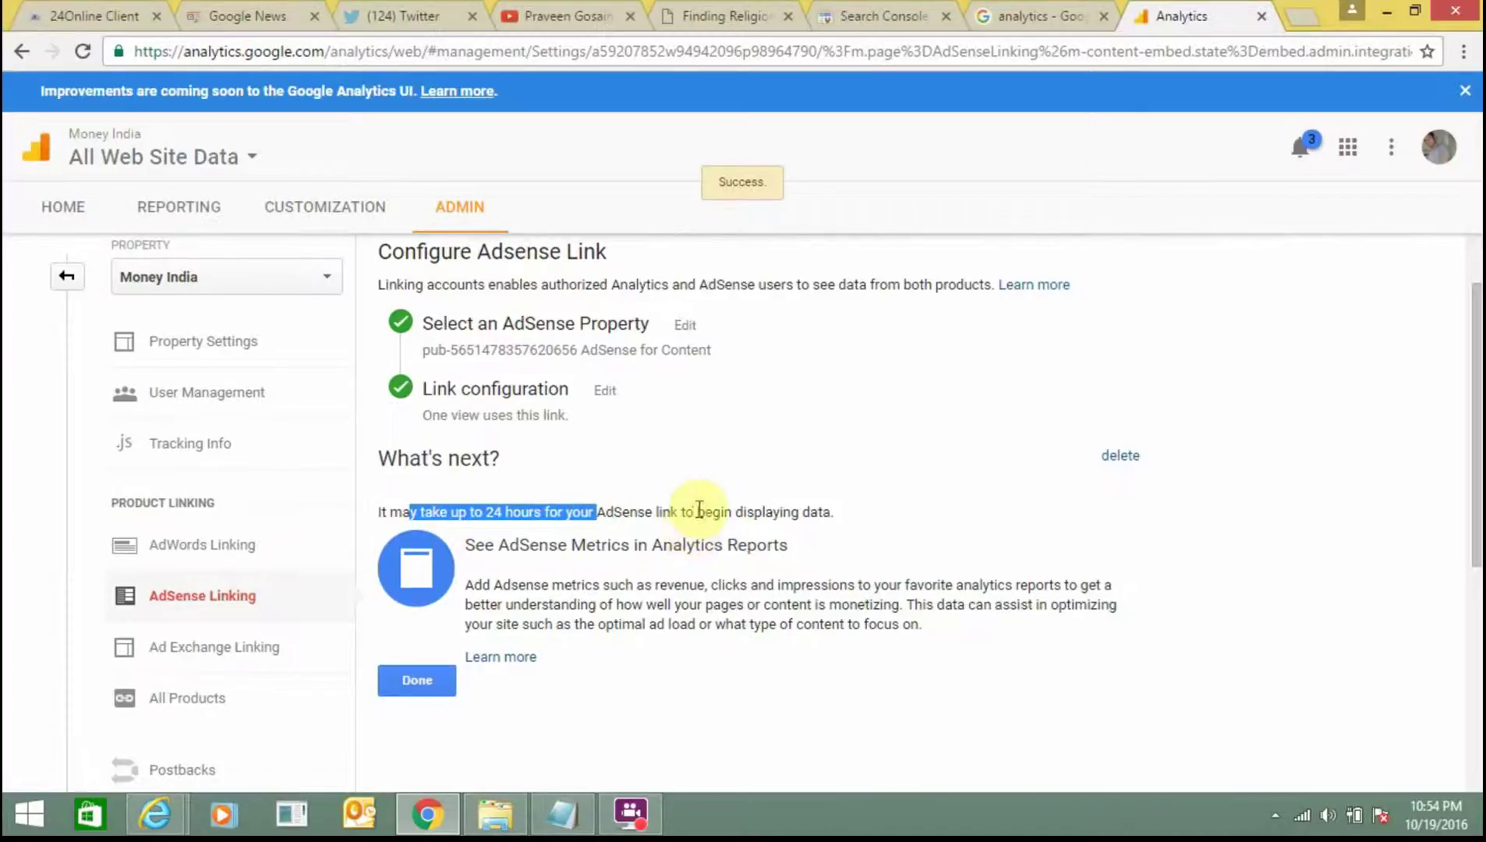
{"action": "left_click_drag", "start_coordinate": [697, 512], "coordinate": [842, 503]}
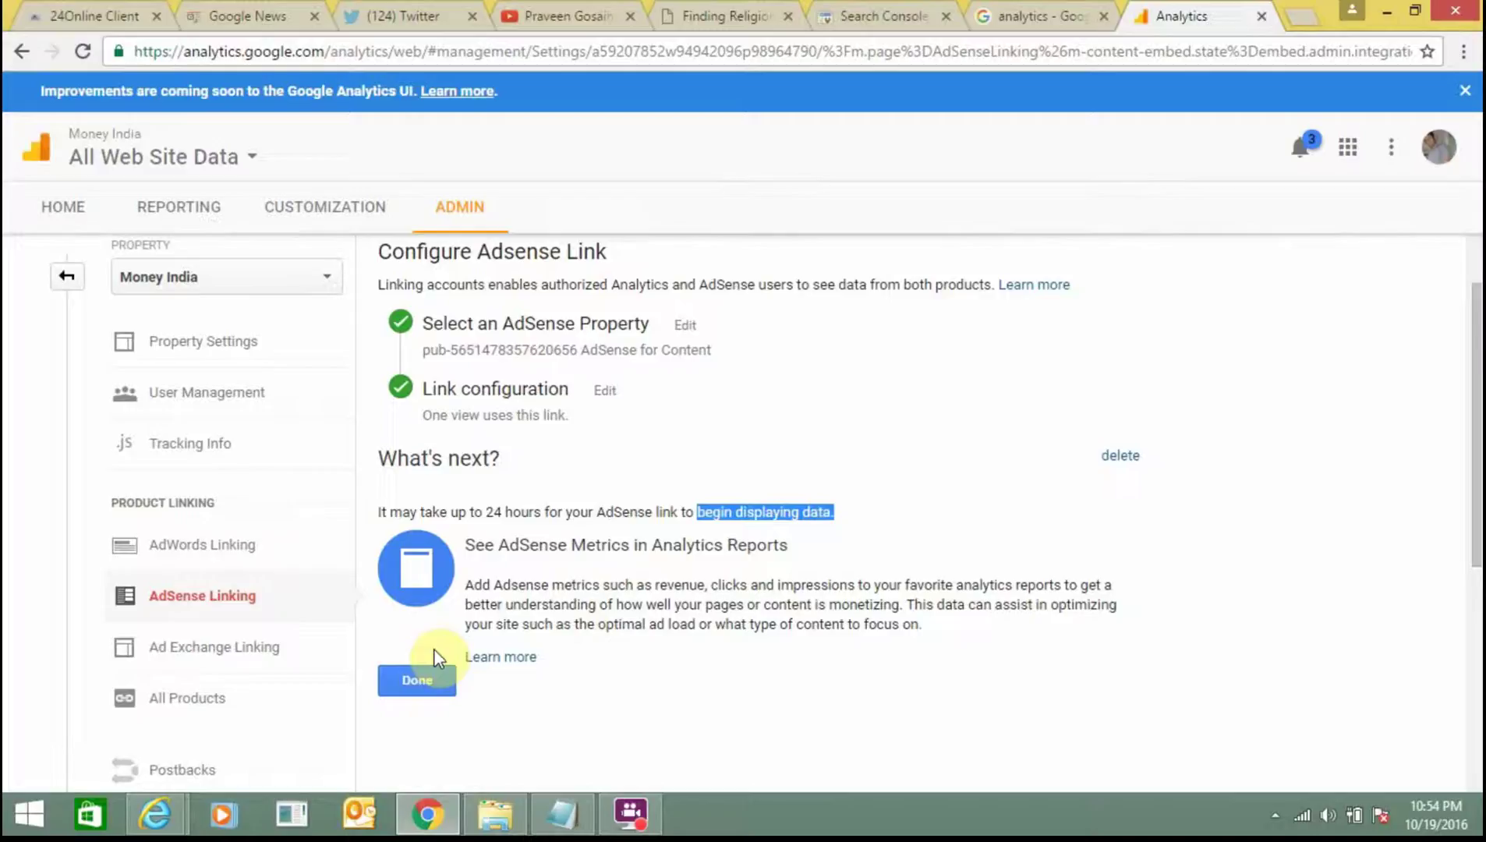
{"action": "left_click", "coordinate": [414, 686]}
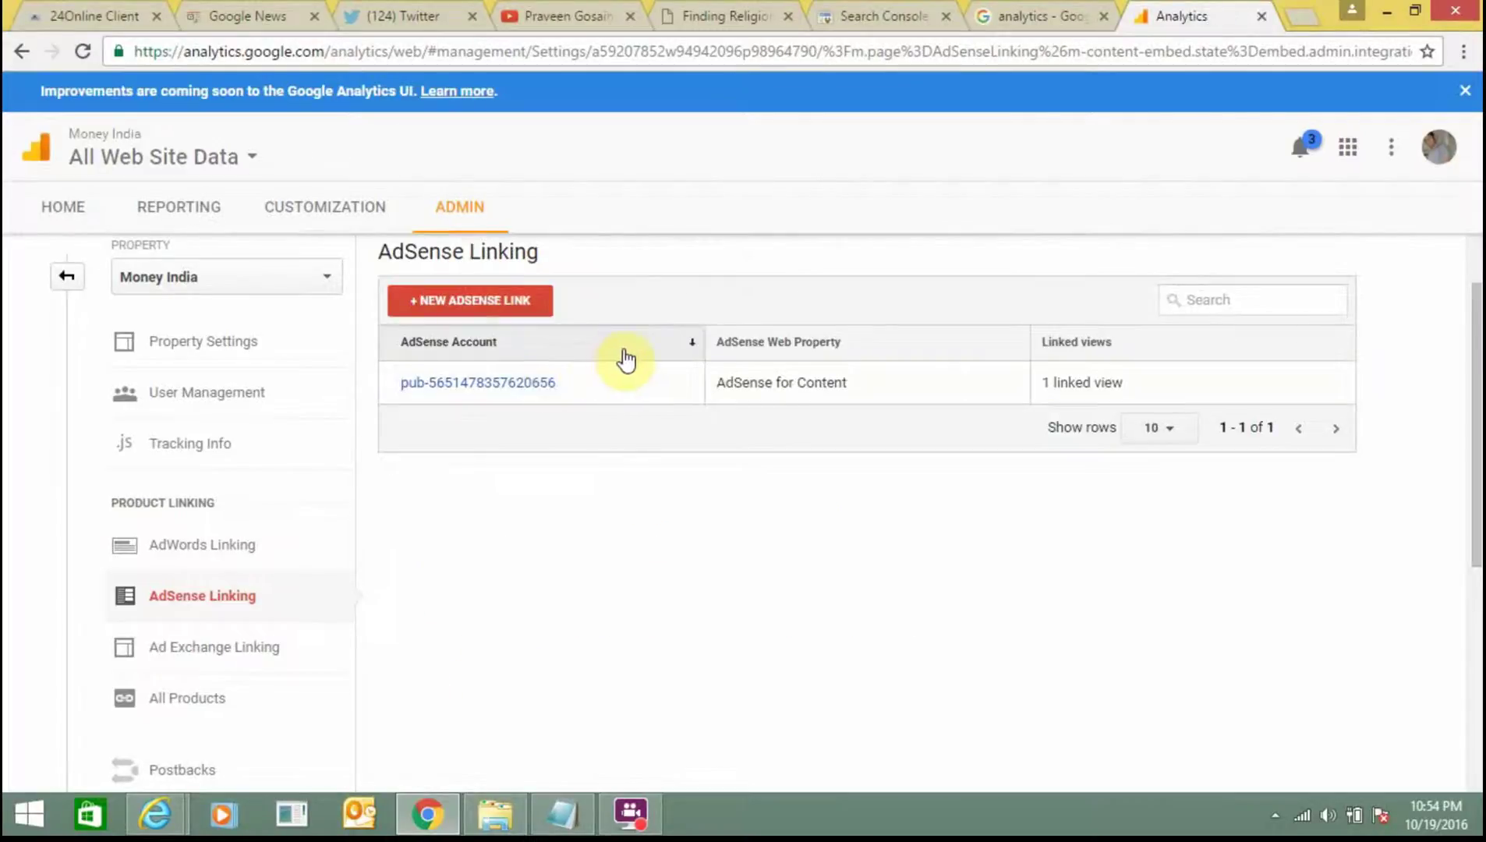
{"action": "left_click_drag", "start_coordinate": [612, 382], "coordinate": [415, 406]}
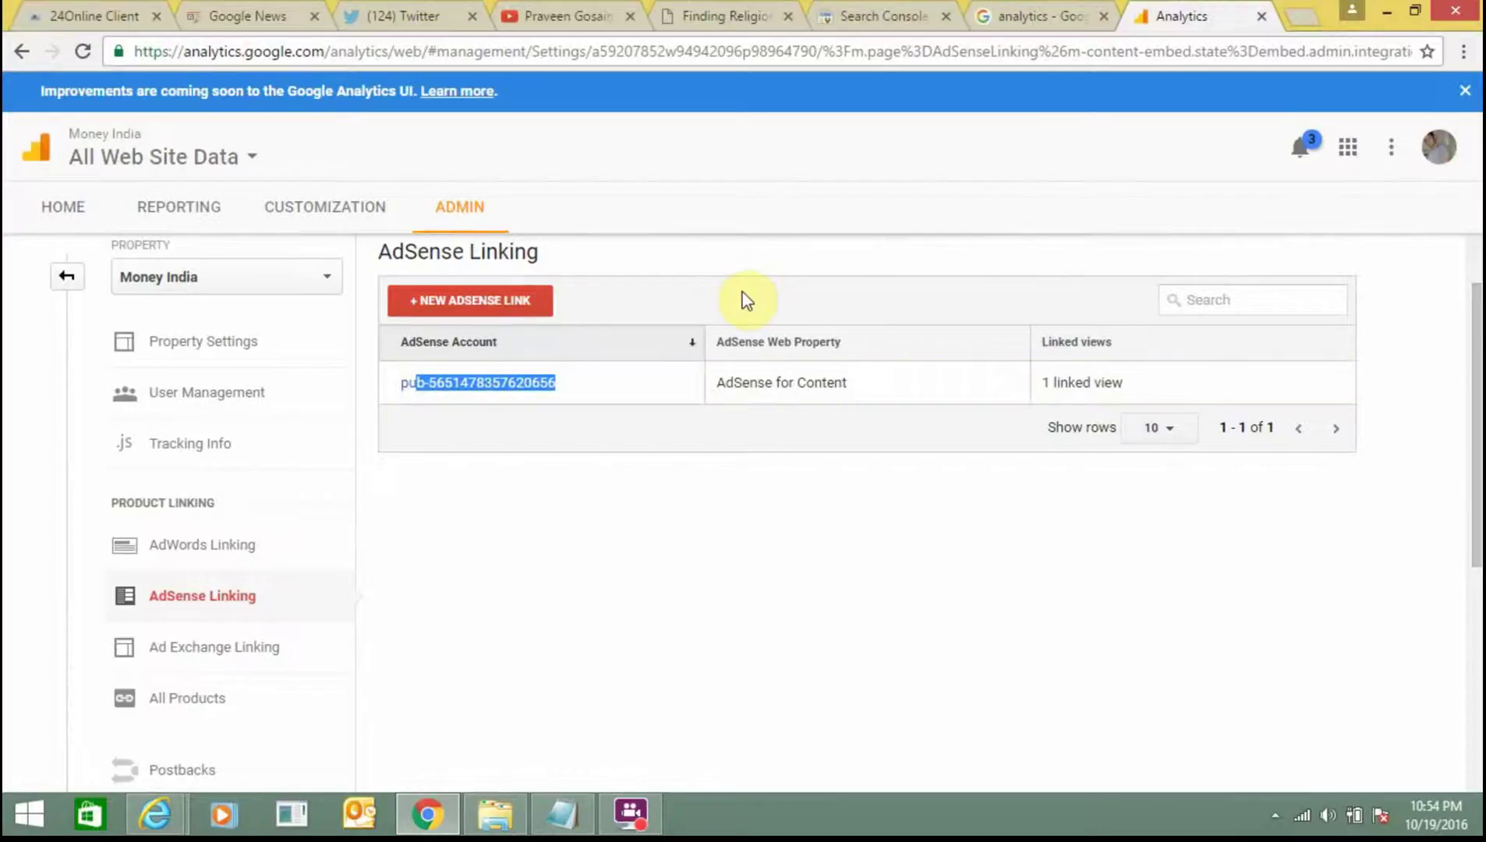
{"action": "left_click", "coordinate": [54, 214]}
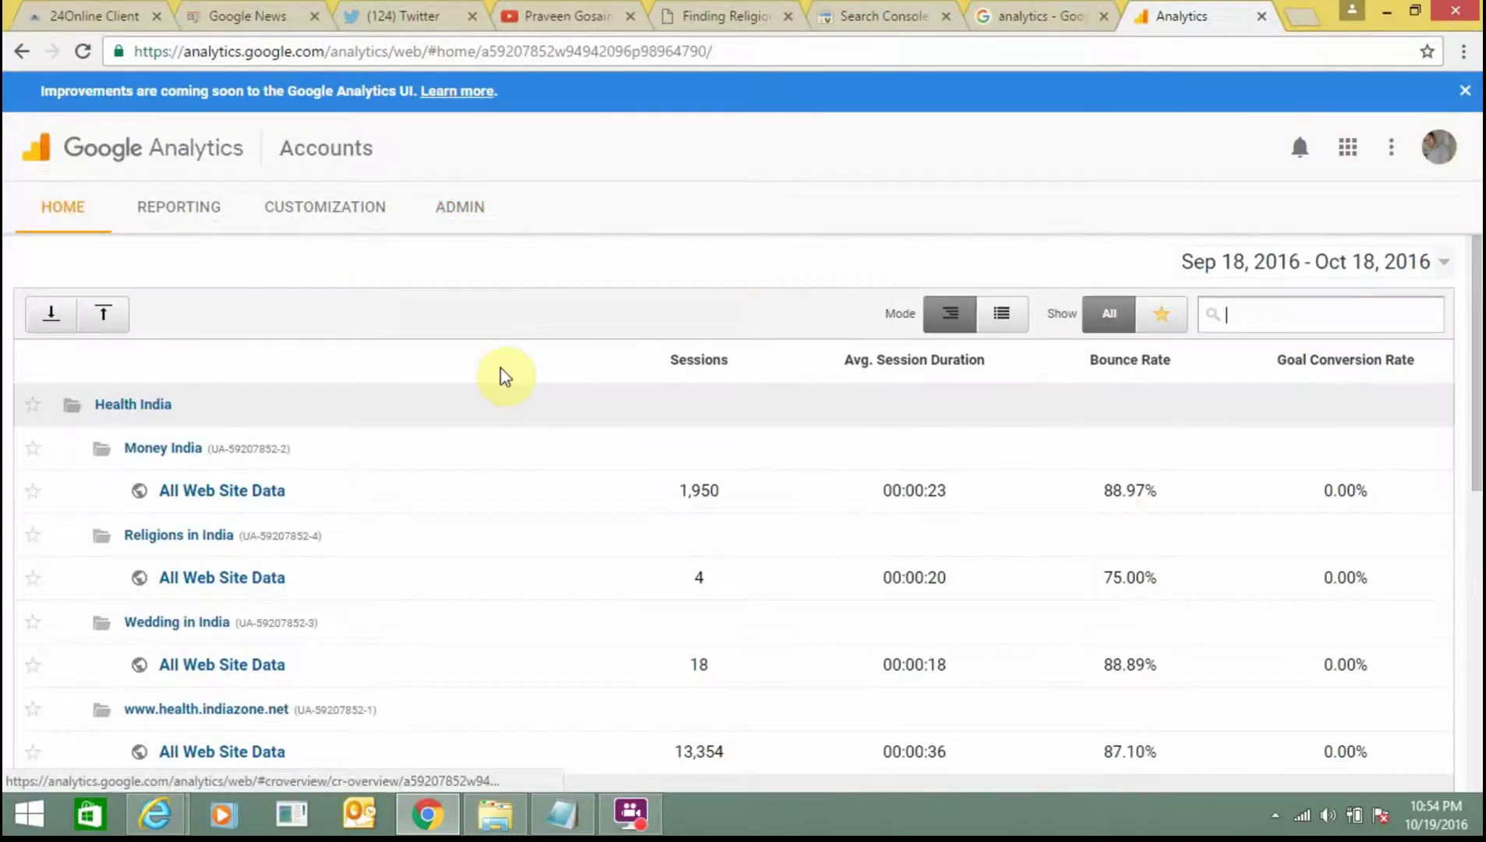